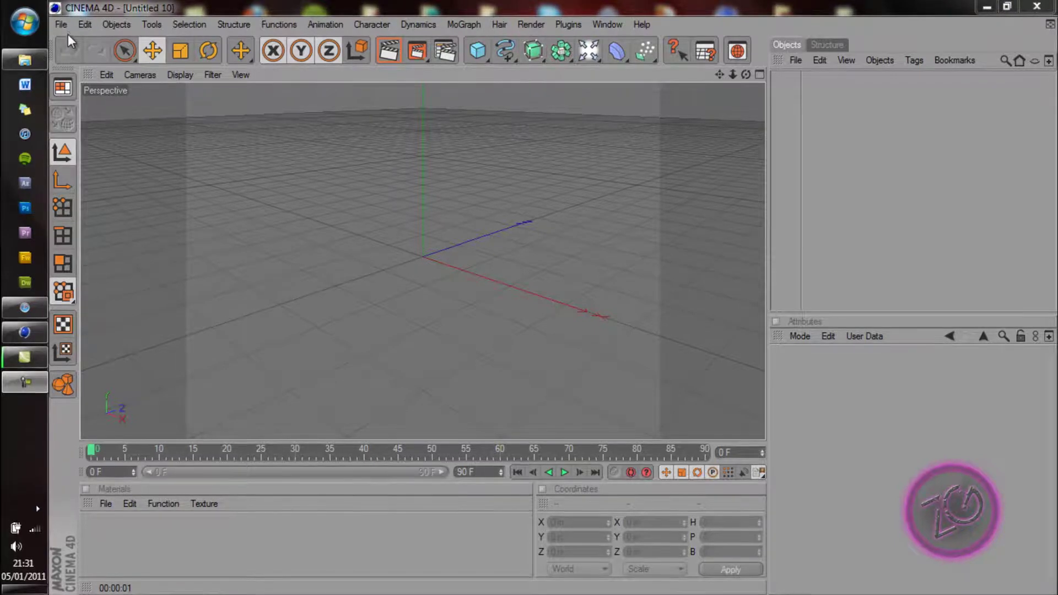
Create a new, empty project.
left_click(65, 29)
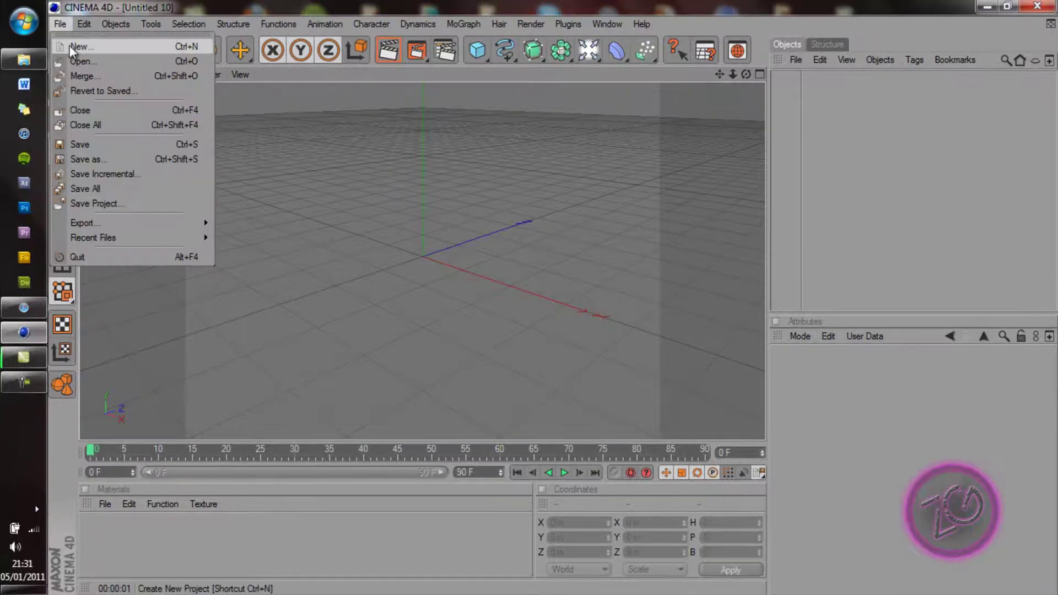
left_click(69, 45)
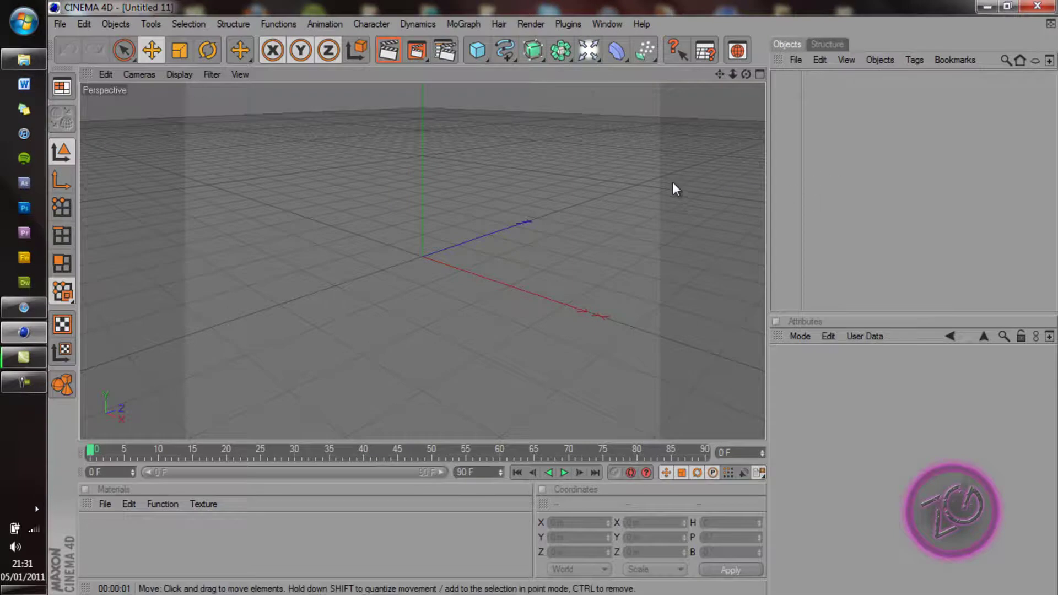
left_click(601, 58)
left_click(602, 61)
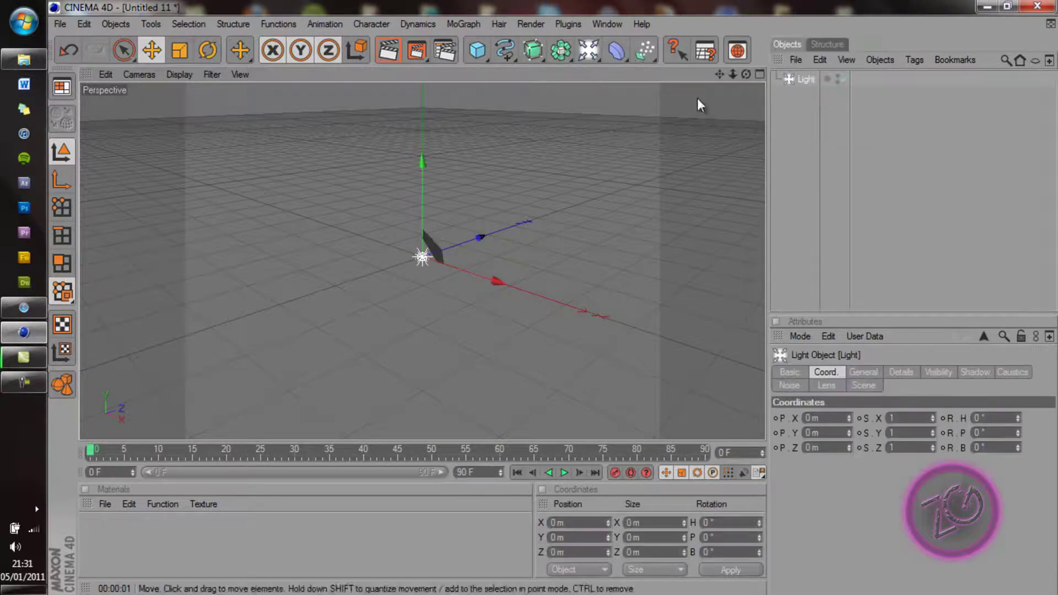
key("ctrl+z")
Add a Floor object and a Sky object to the scene.
left_click(597, 57)
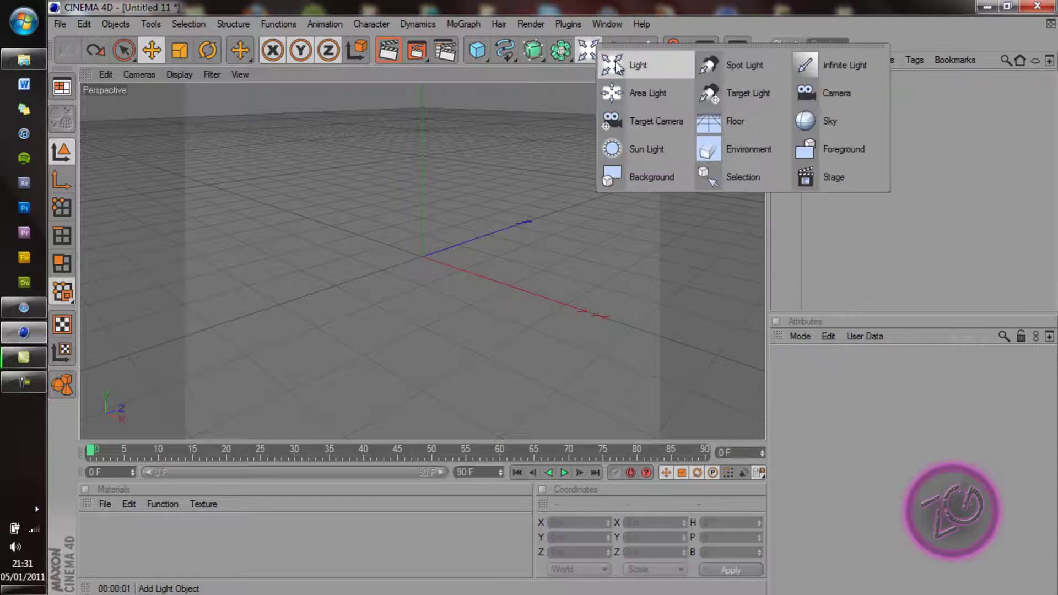
left_click(710, 120)
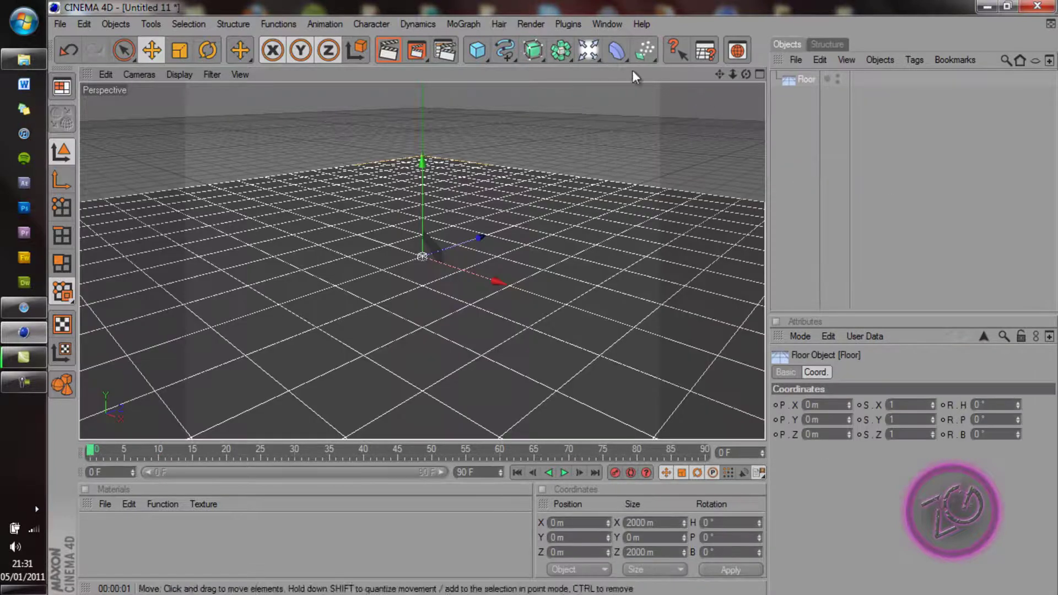
left_click(597, 57)
left_click(806, 120)
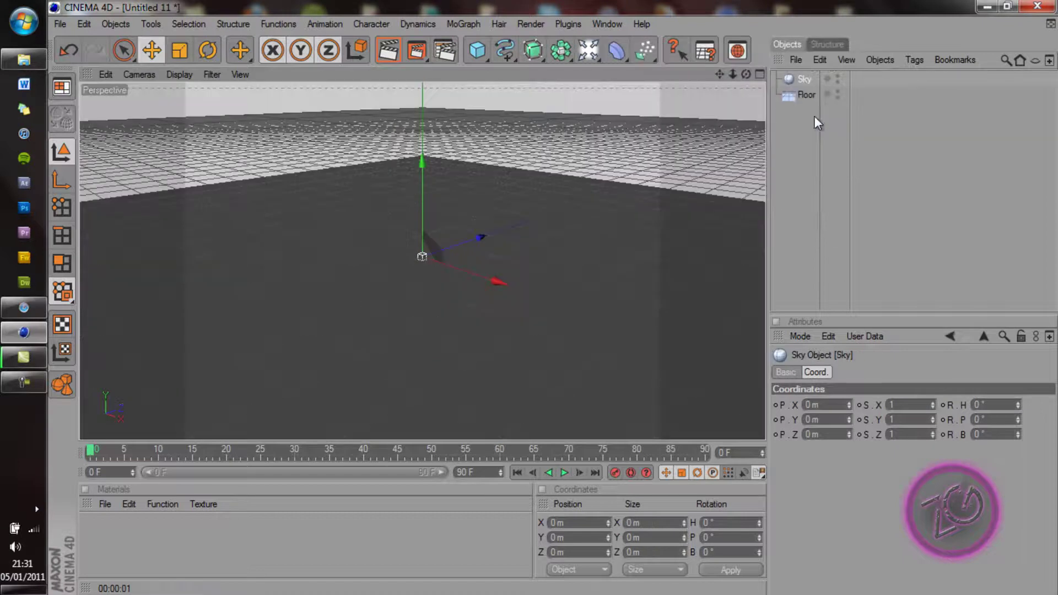
Create a new material with its color set to white (RGB 255, 255, 255) and apply it to the Sky object.
left_click(105, 504)
mouse_move(164, 335)
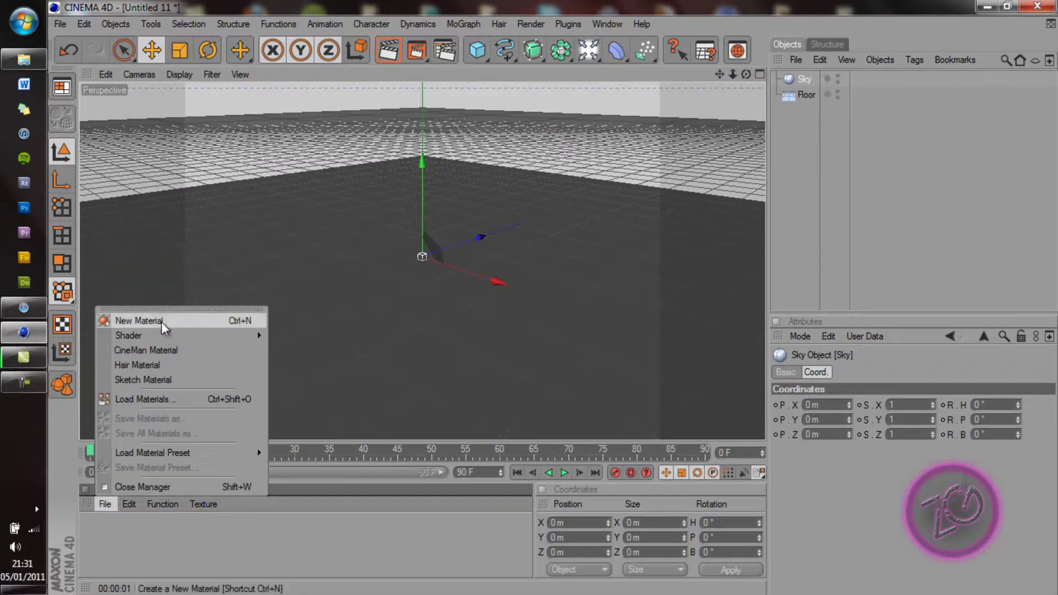
left_click(160, 321)
double_click(97, 527)
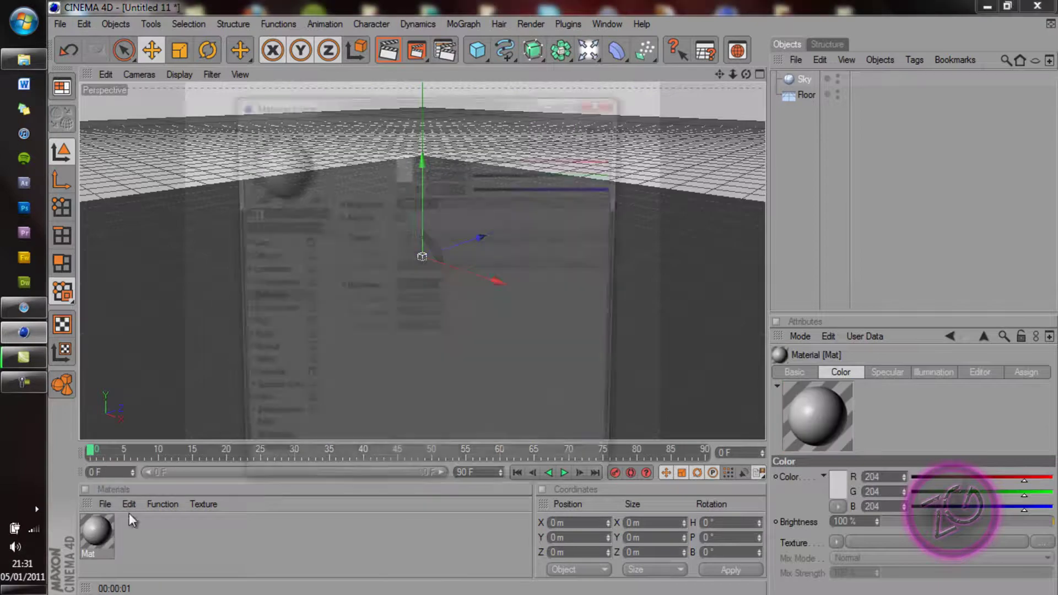
left_click(269, 245)
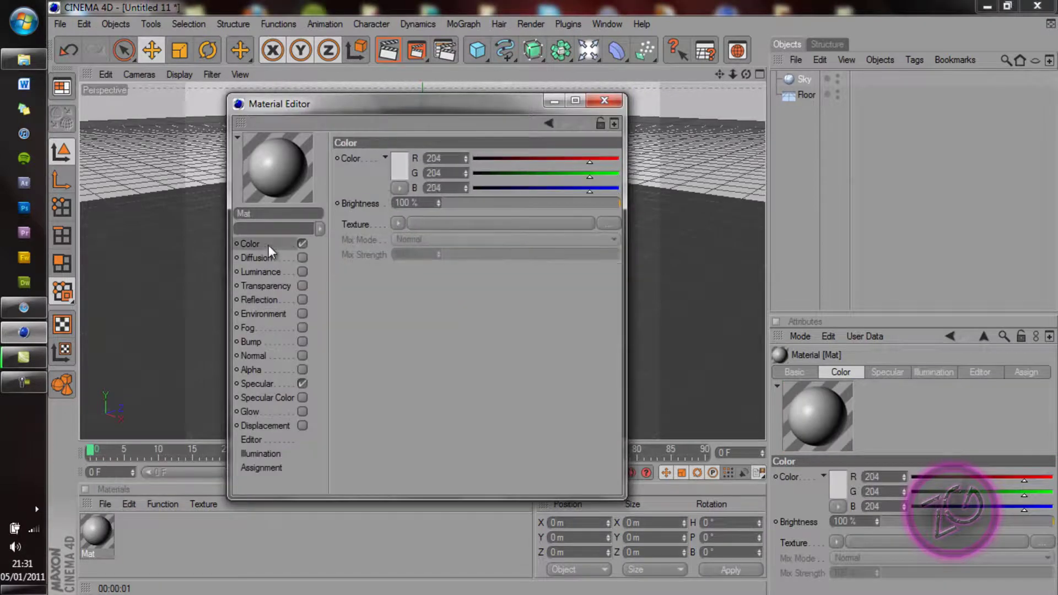
left_click(401, 163)
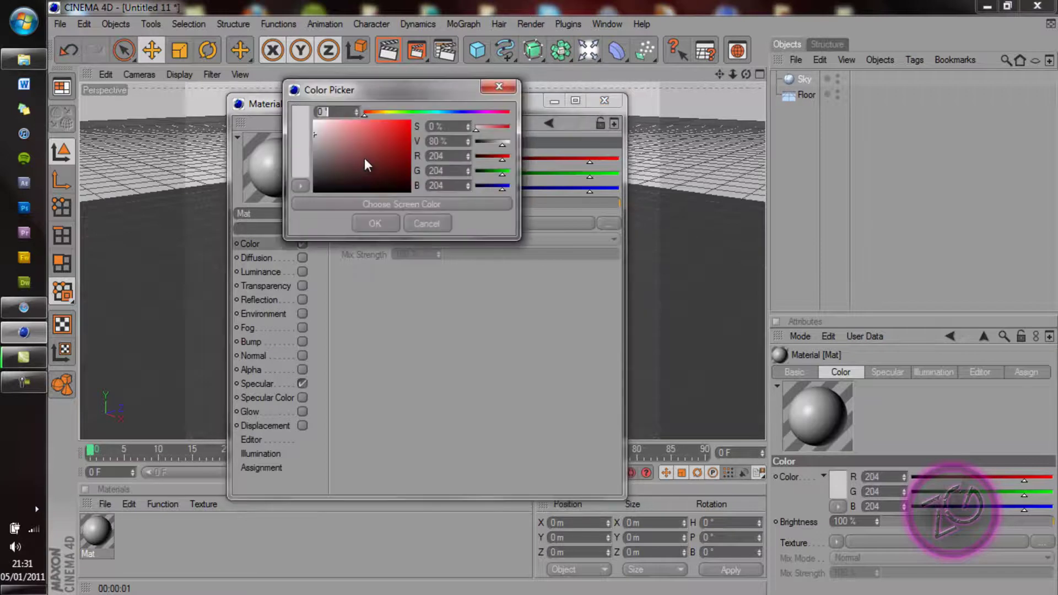
left_click(368, 223)
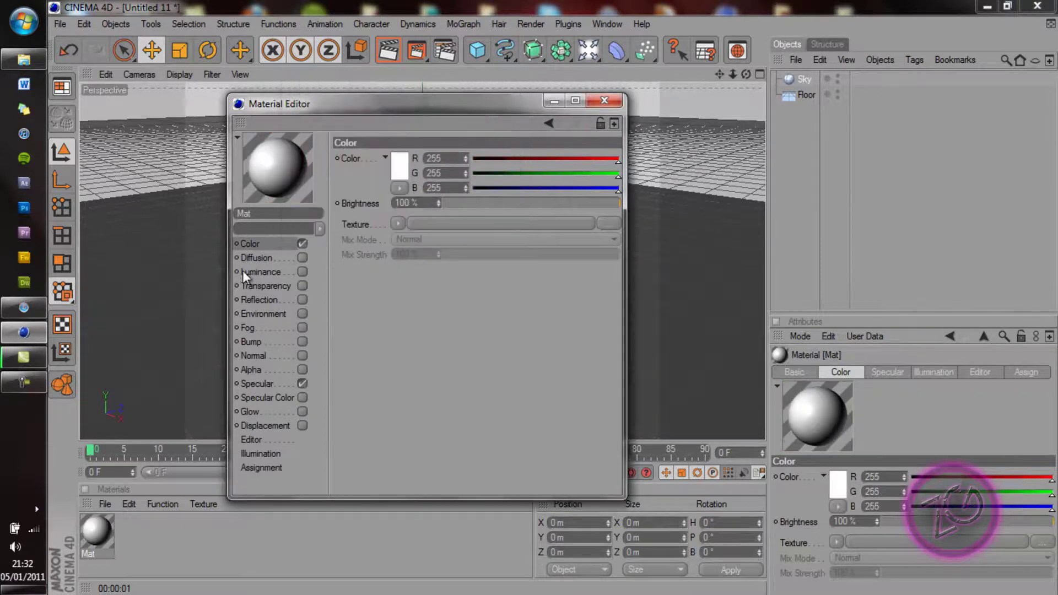
left_click(605, 101)
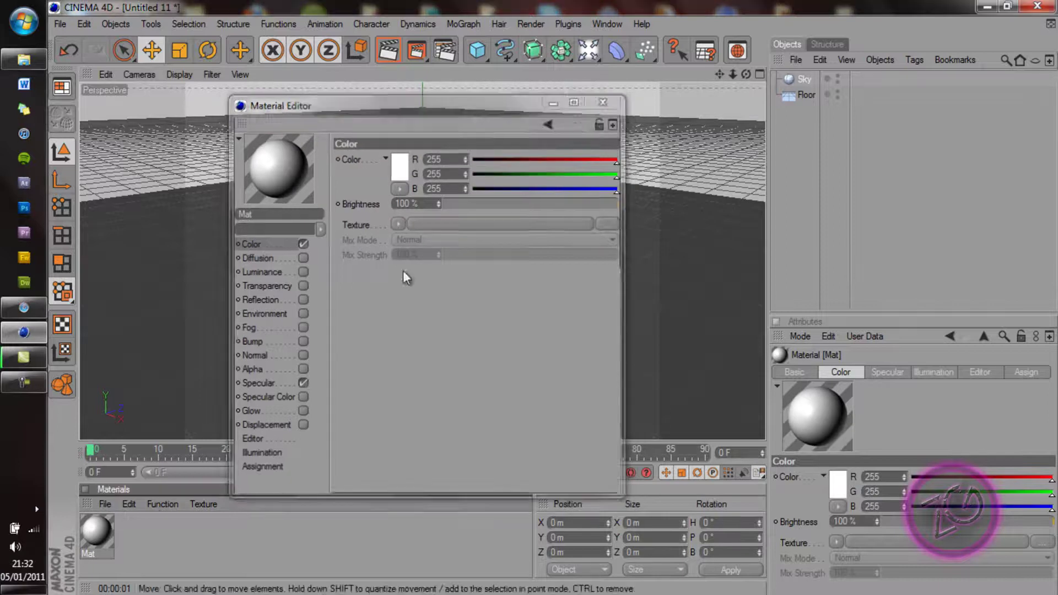
left_click_drag(86, 529, 835, 77)
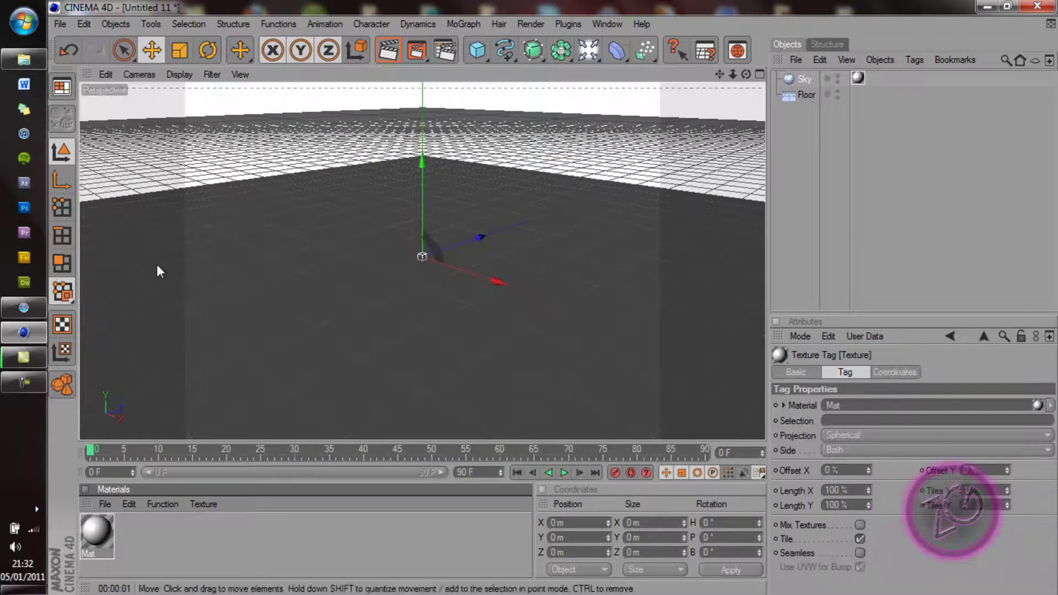
Create a second material with the Luminance channel enabled and apply it to the Floor object.
left_click(105, 503)
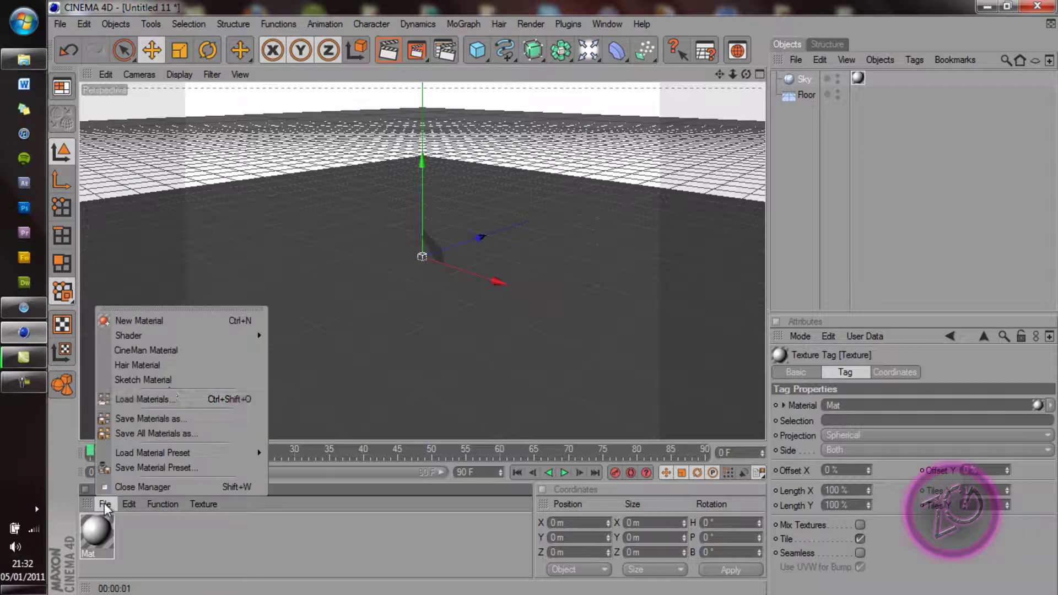
left_click(174, 326)
double_click(94, 529)
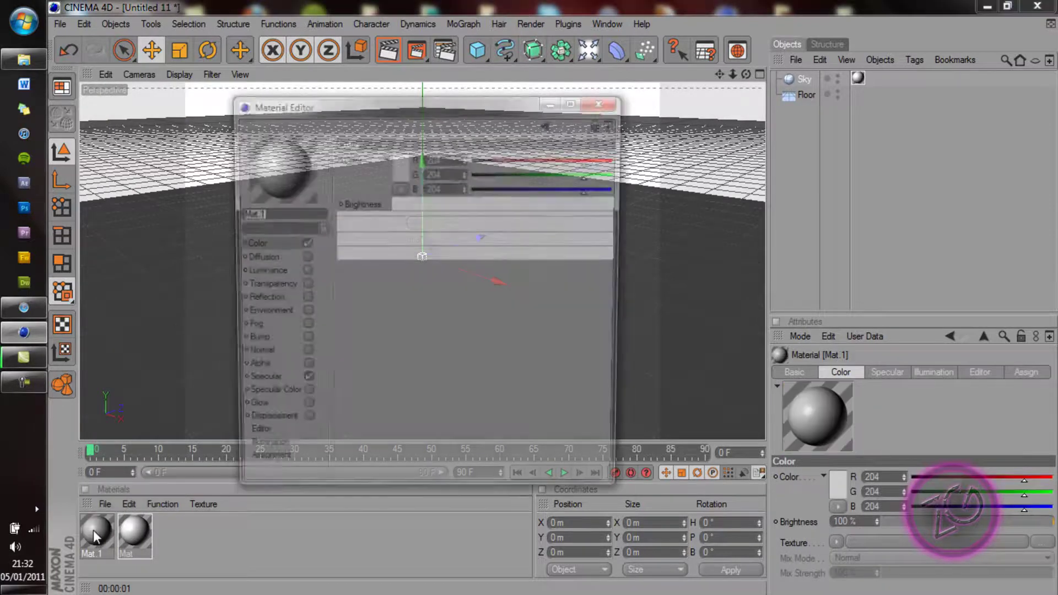
left_click(267, 271)
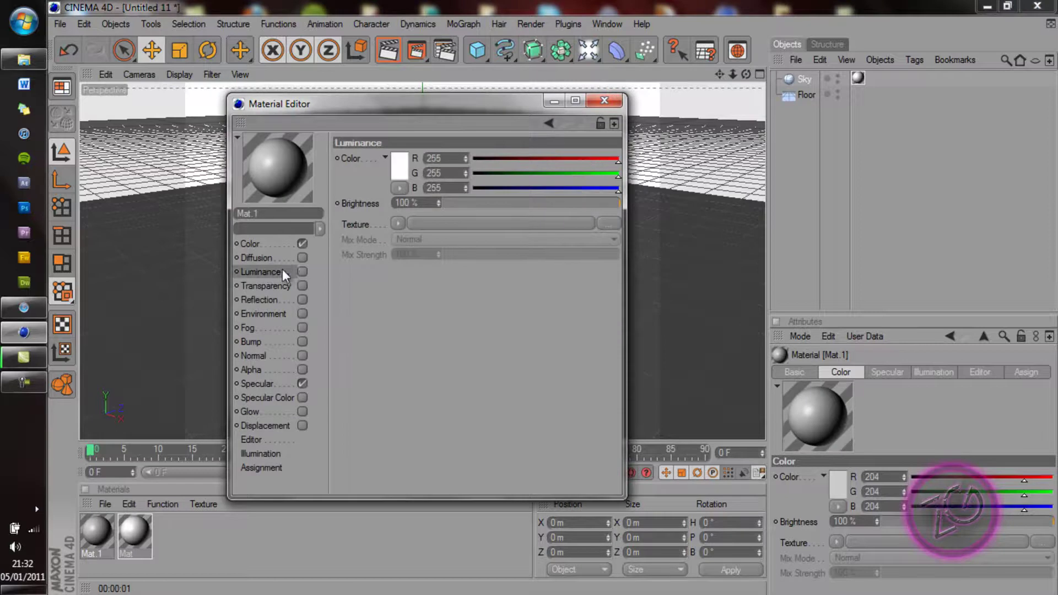
left_click(302, 273)
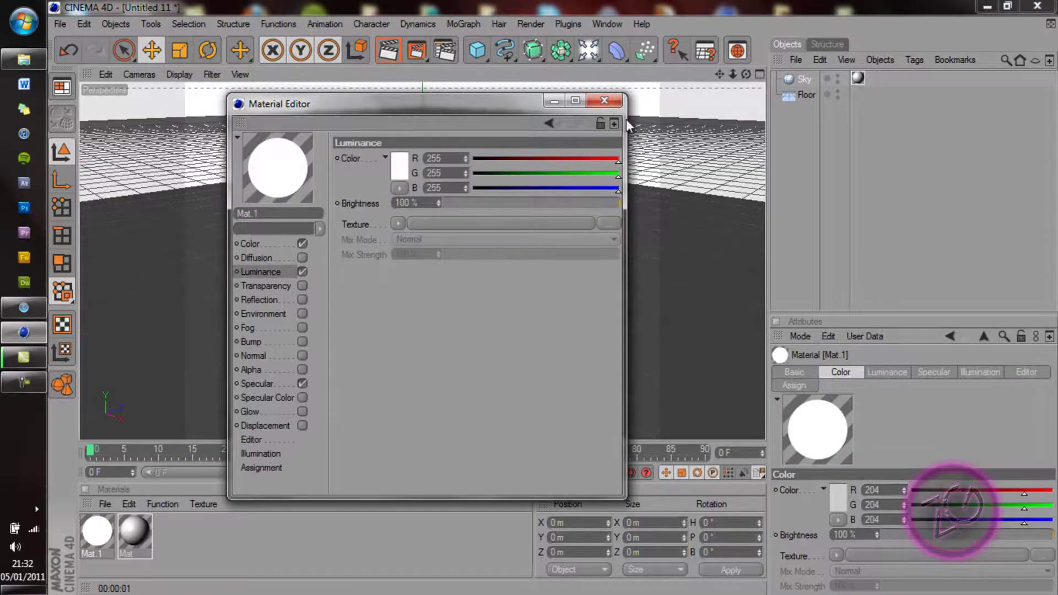
left_click(603, 100)
left_click_drag(105, 534, 837, 92)
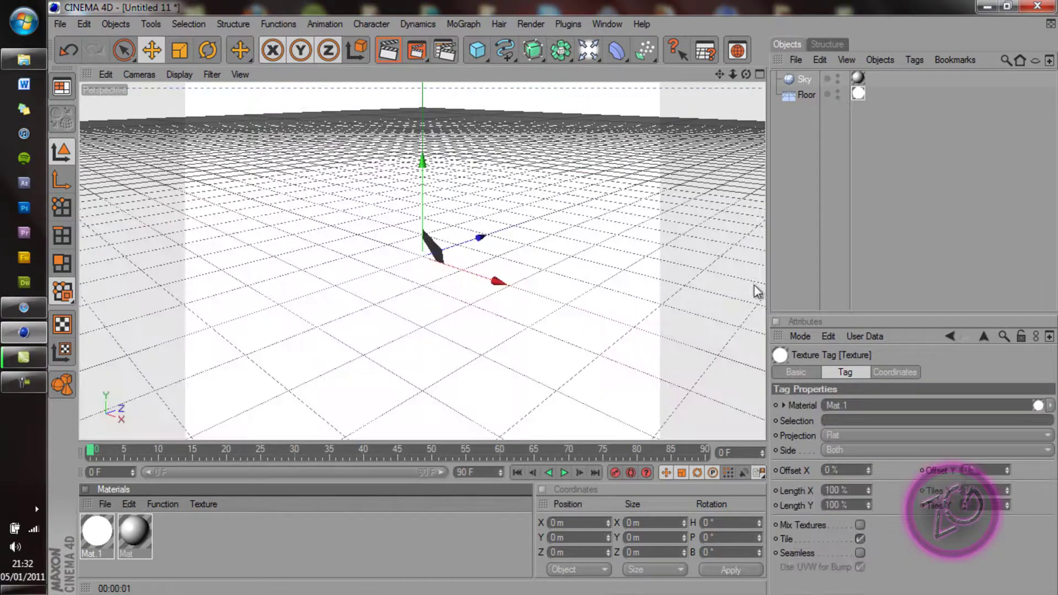
Render the perspective view to preview the floor and sky materials.
left_click(384, 52)
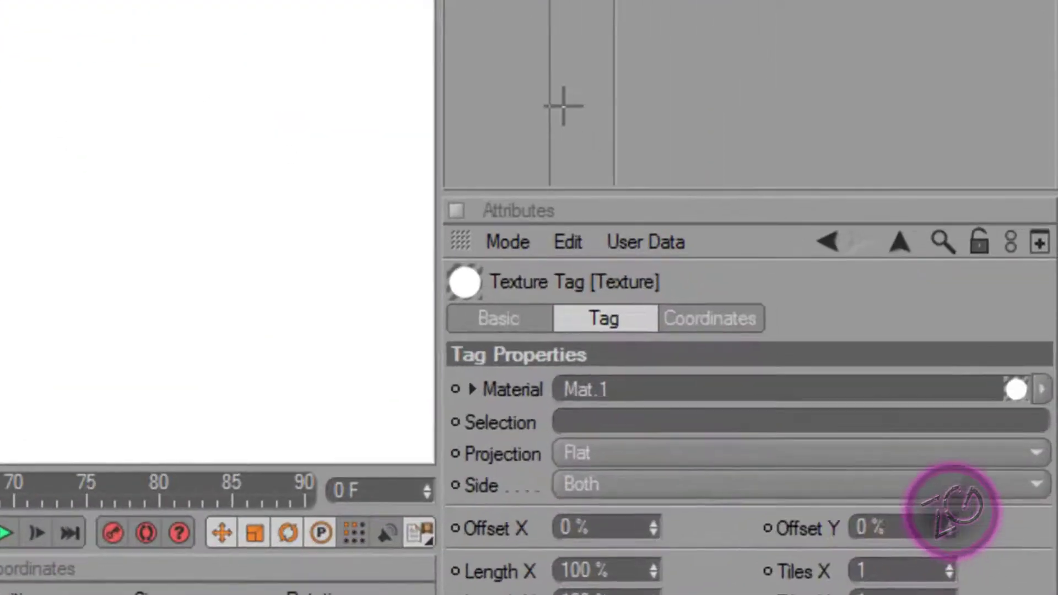
left_click(825, 272)
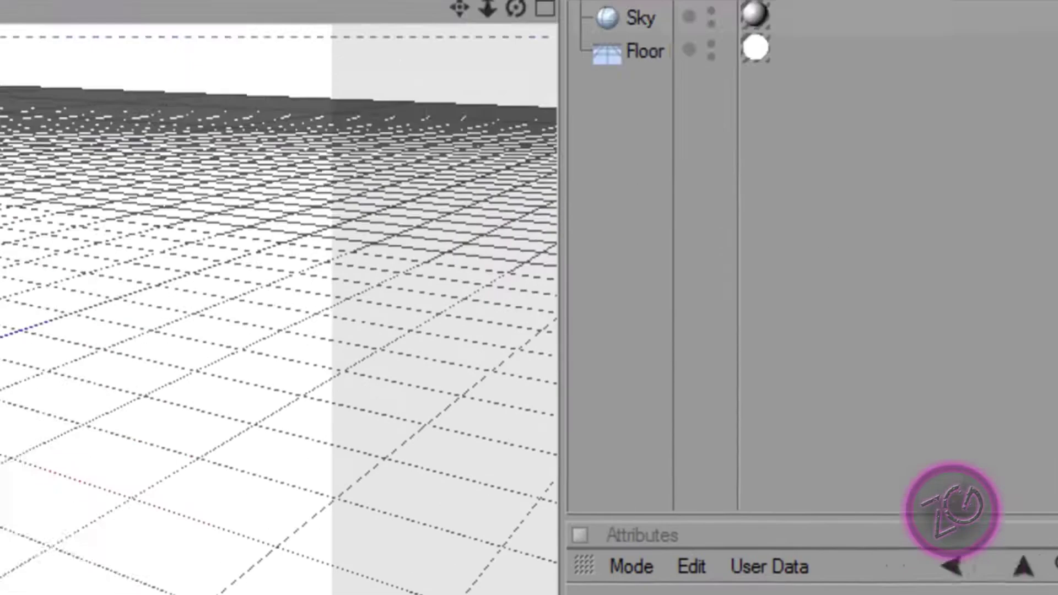
Add a MoGraph Text object to the scene and frame it from the front.
left_click(114, 53)
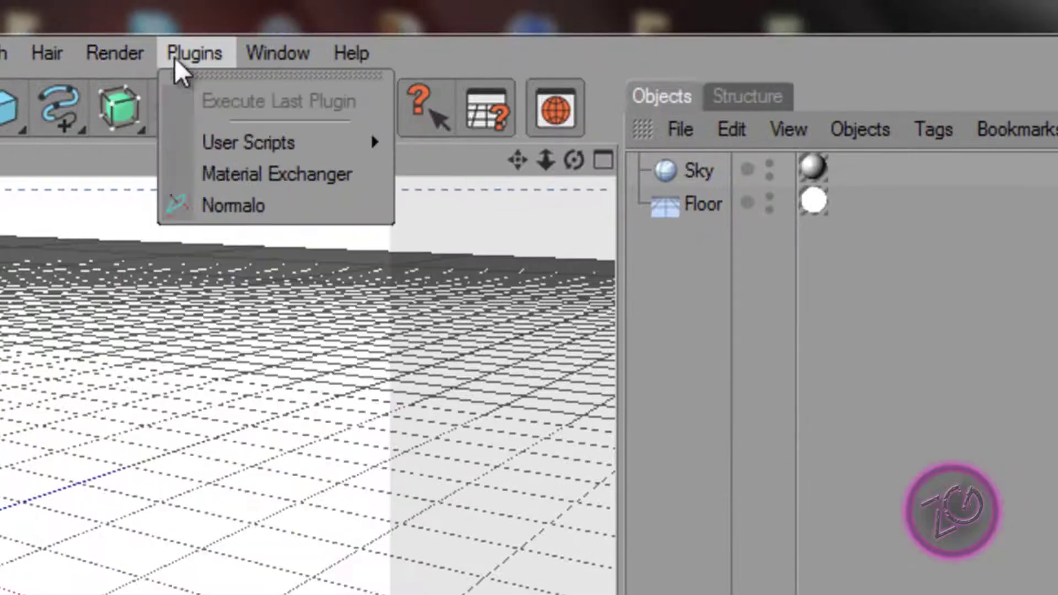
mouse_move(8, 52)
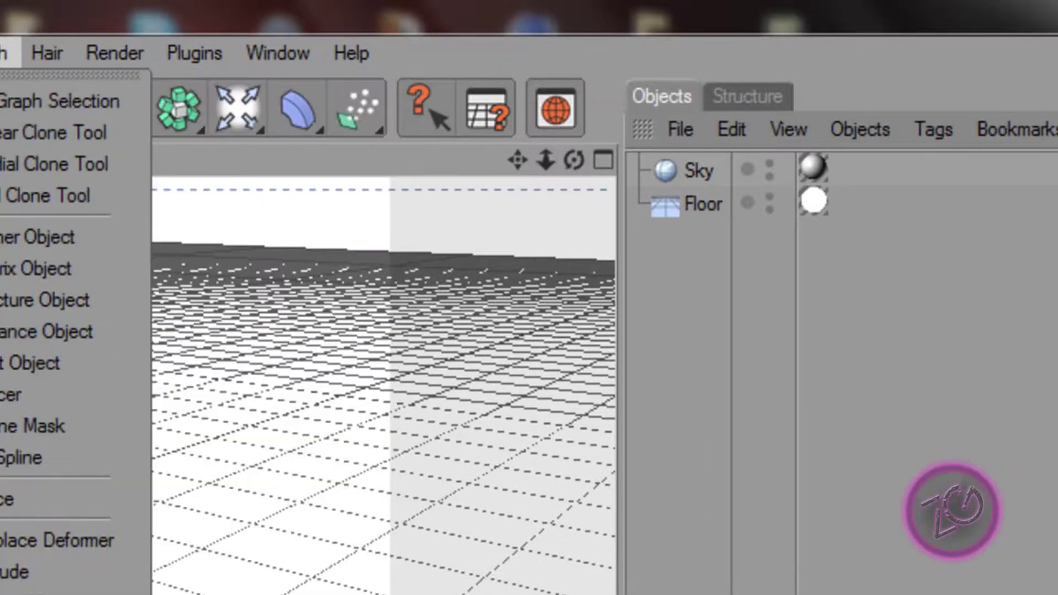
left_click(31, 352)
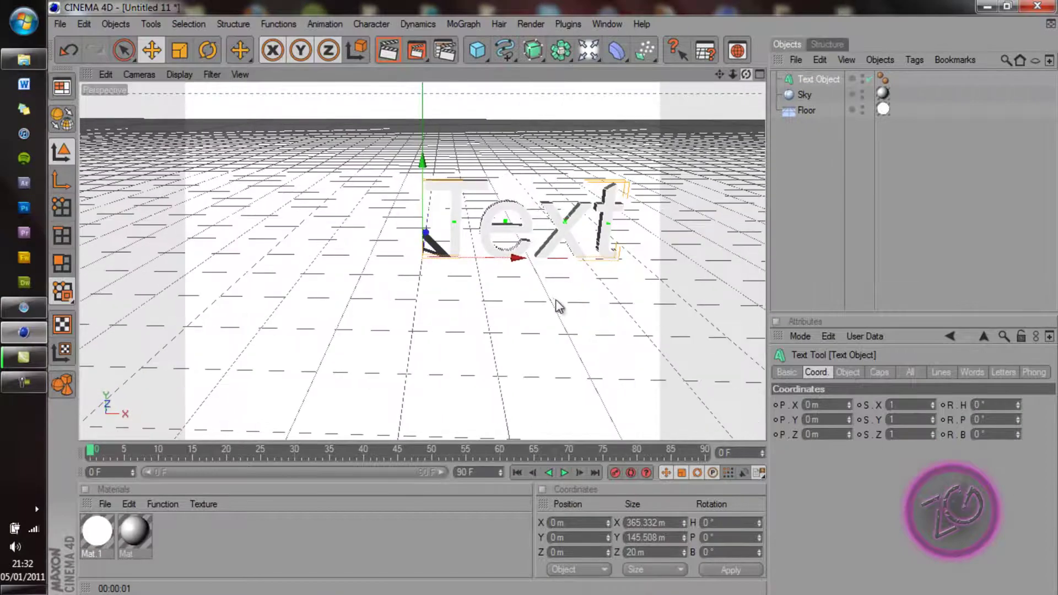
left_click_drag(720, 76, 555, 302)
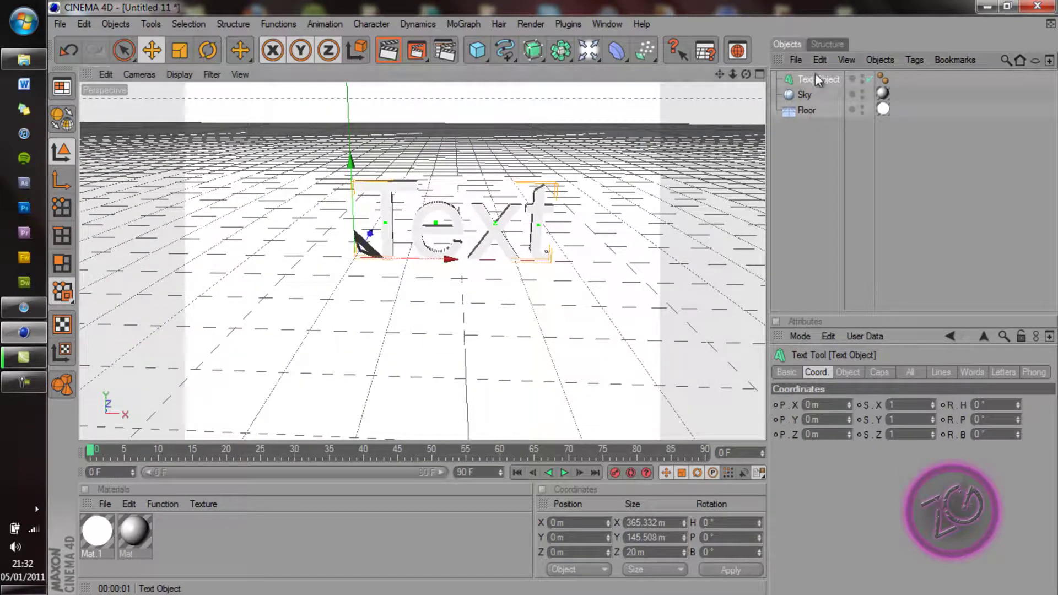
Change the Text object's font to Xirod in the Regular style.
left_click(848, 372)
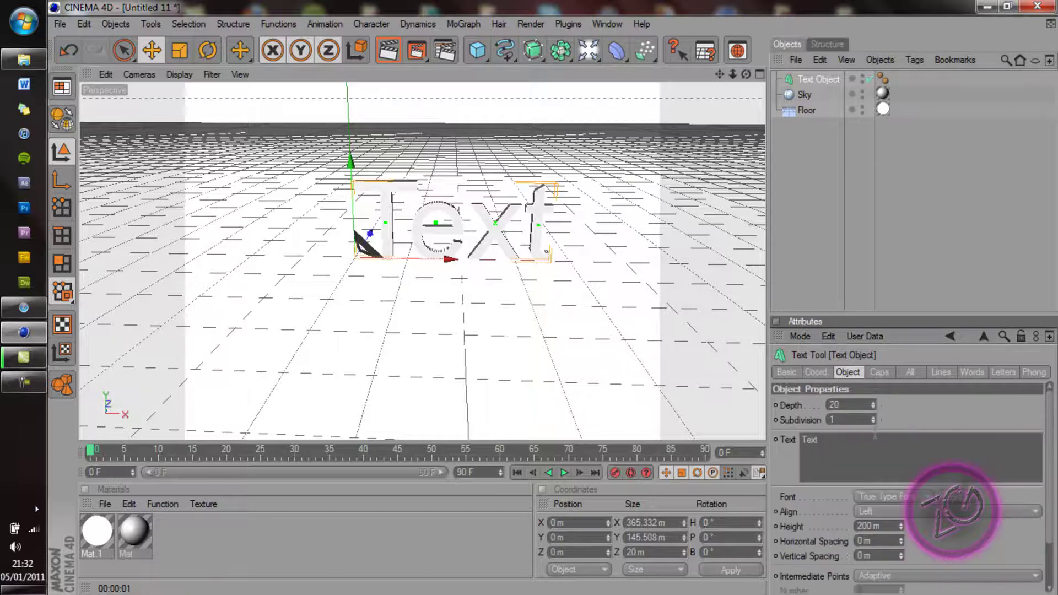
left_click(948, 499)
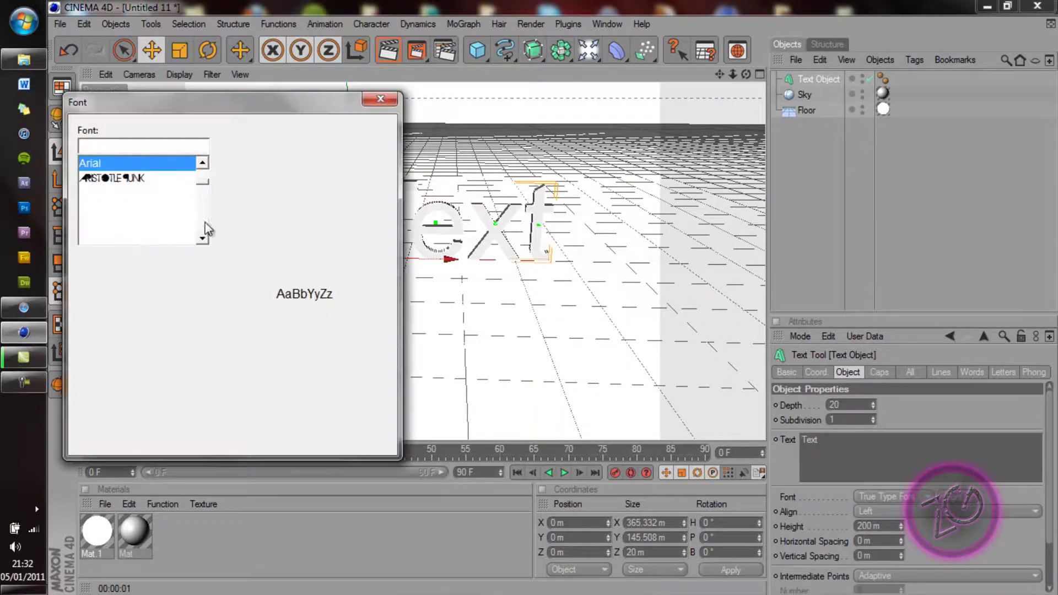
left_click_drag(205, 222, 204, 256)
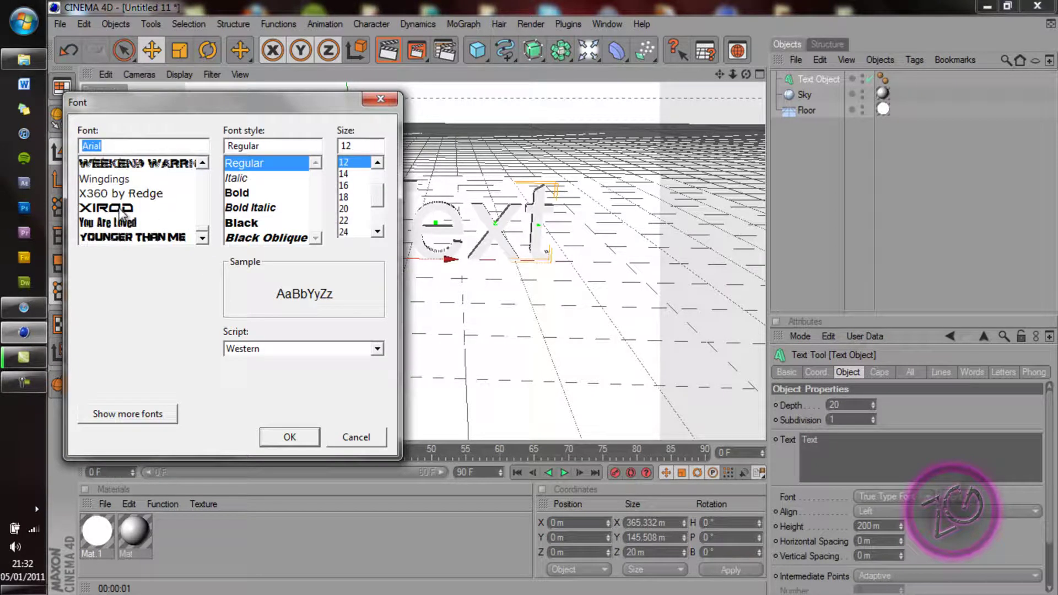
left_click(121, 212)
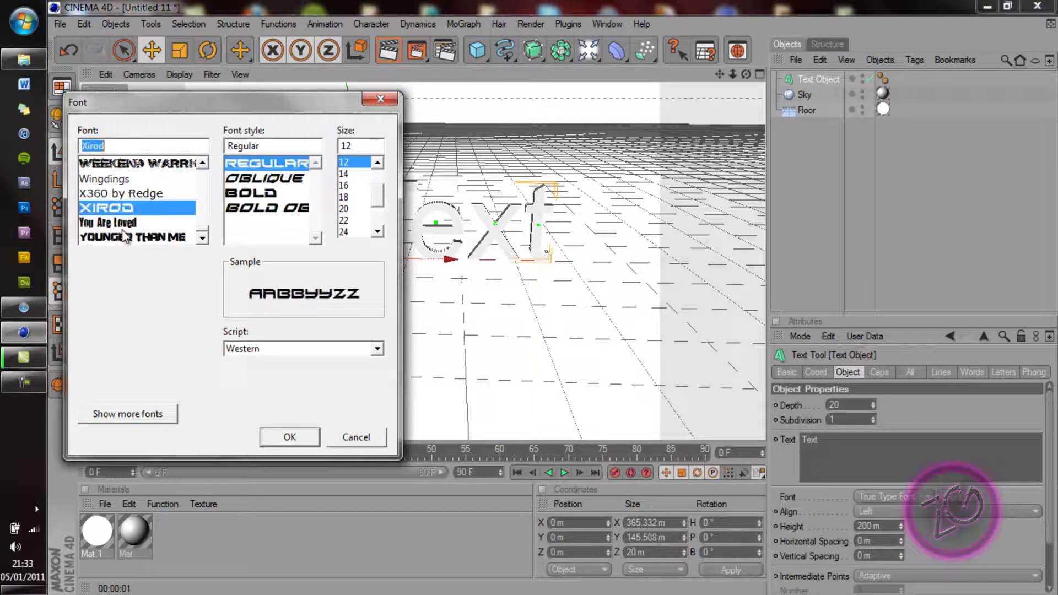
left_click(294, 437)
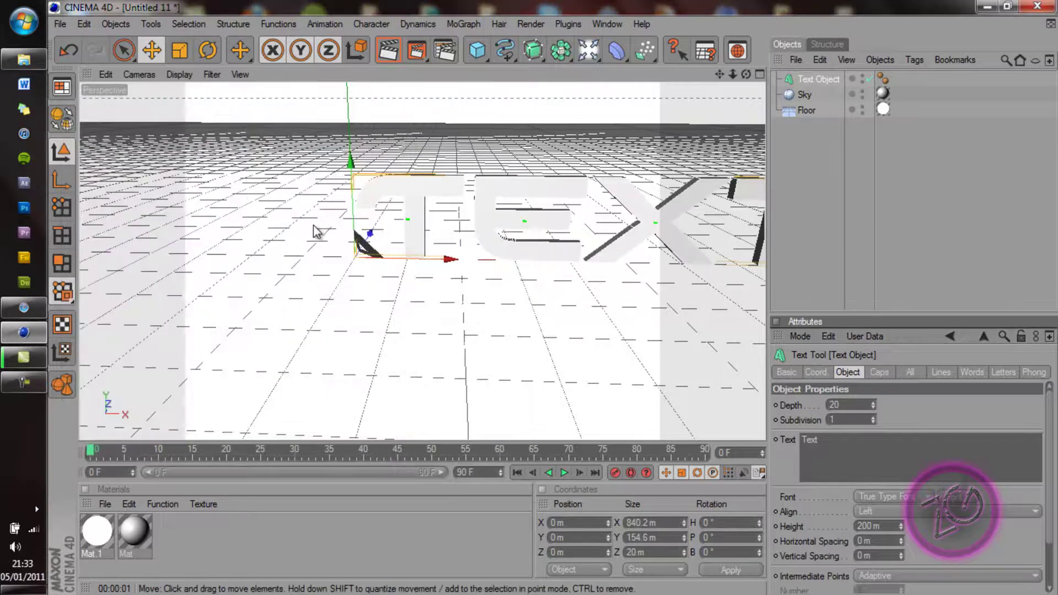
Shift the Text object along X to about -316 m and replace its text with "Ziinc".
left_click_drag(385, 257, 557, 304)
left_click_drag(873, 450, 687, 432)
key("BackSpace")
type("Zinc")
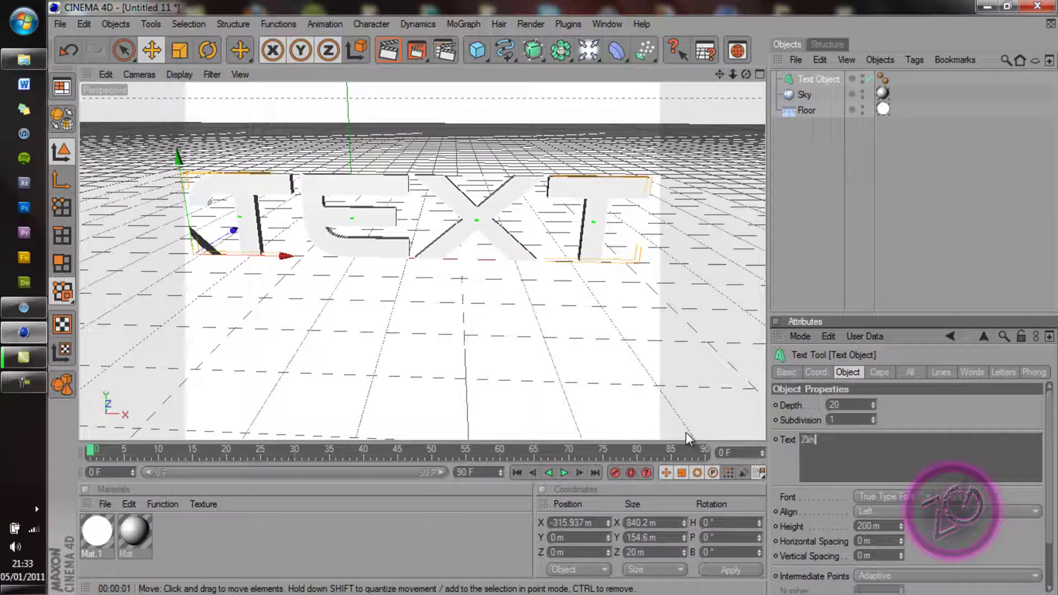
left_click(947, 232)
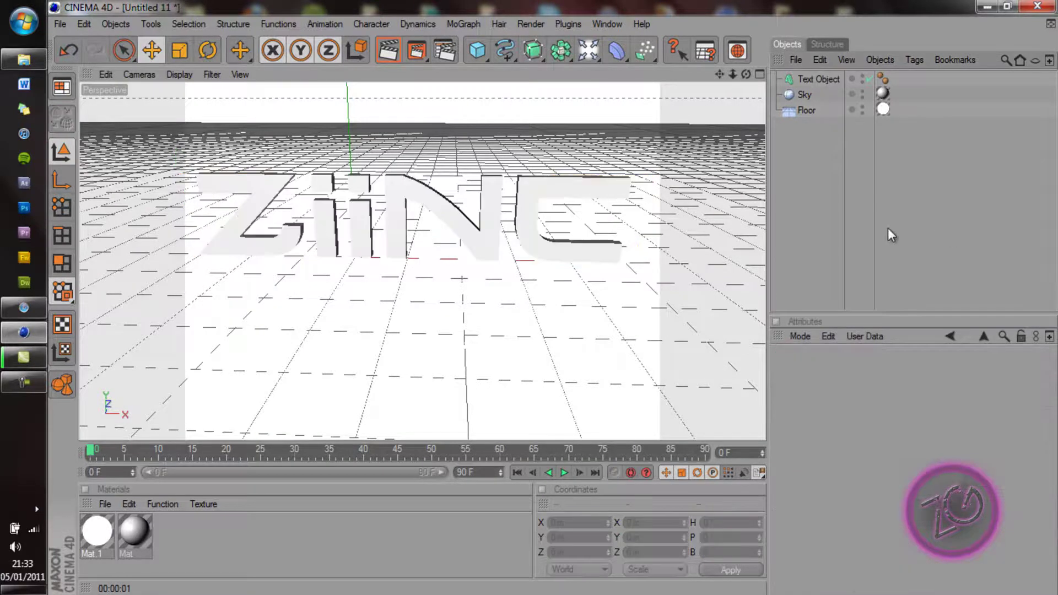
Duplicate the Ziinc Text object by copying and pasting it in place.
left_click(817, 76)
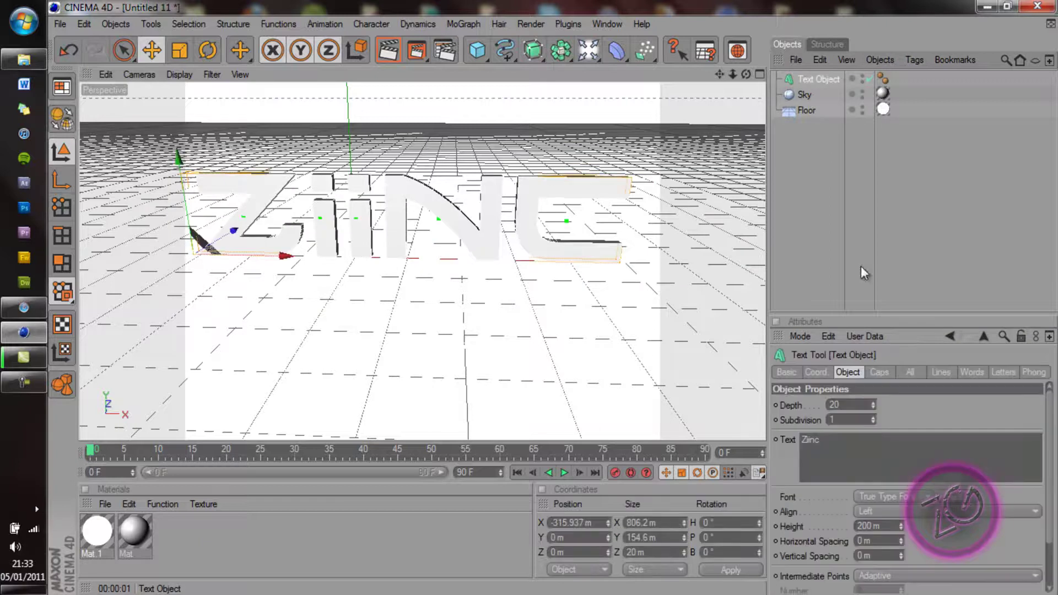
left_click(894, 347)
key("ctrl+c")
key("ctrl+v")
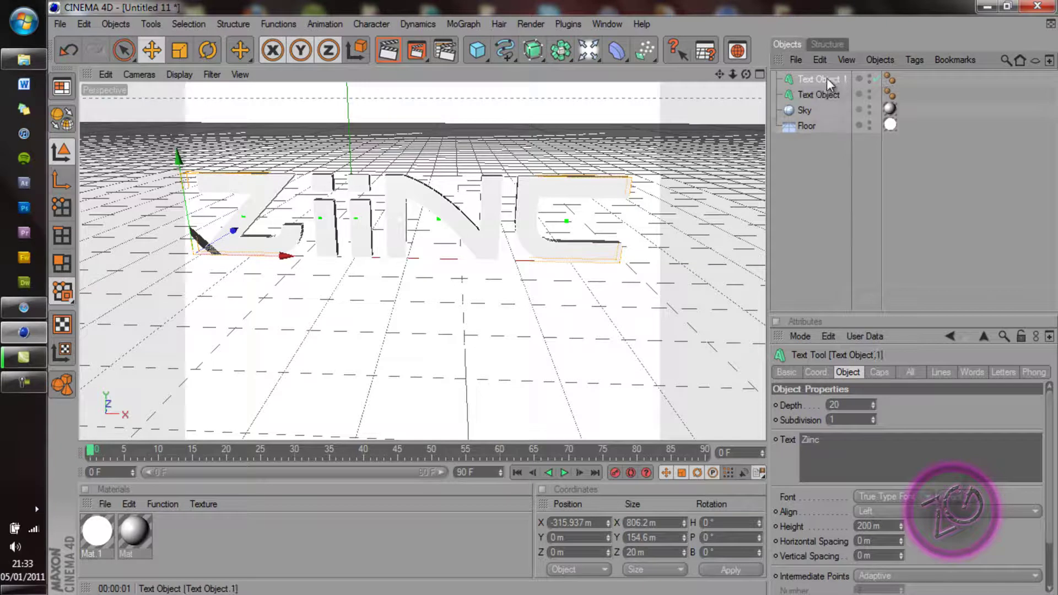
Increase the extrusion depth of the original Ziinc Text object, leaving the copy as it is.
left_click(826, 97)
left_click(838, 405)
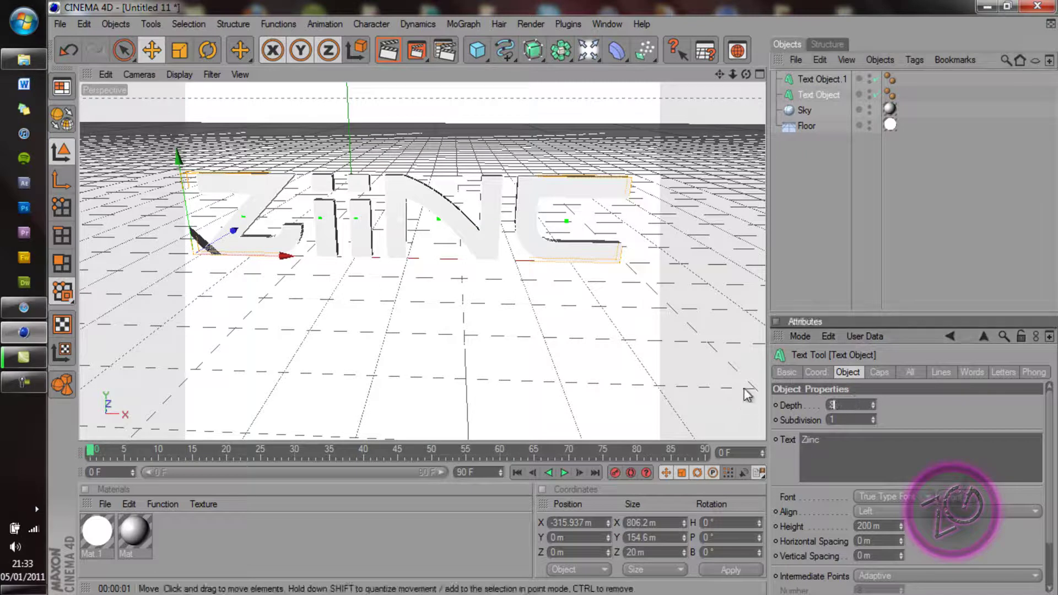
left_click(809, 184)
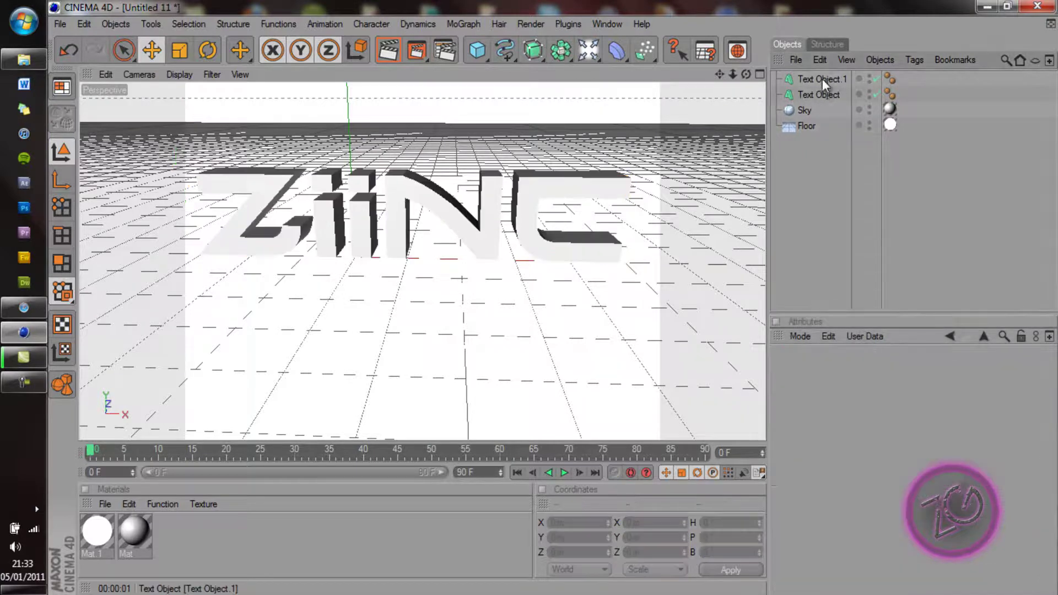
Set the extrusion depth of Text Object.1 to 40 m.
left_click(821, 78)
left_click(853, 405)
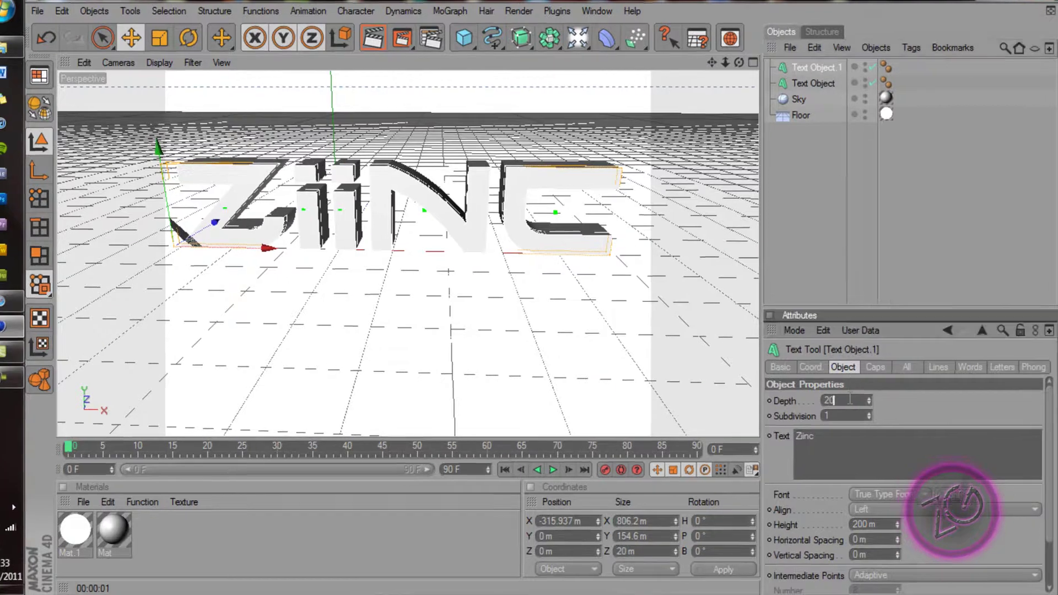
type("40")
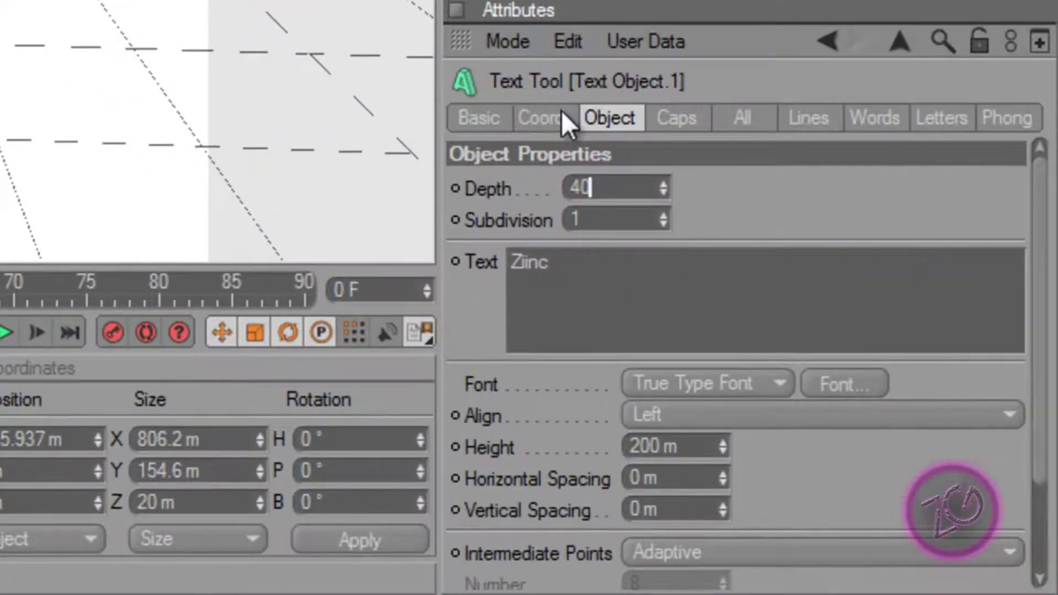
Set the Z position of Text Object.1 to 20 m.
left_click(561, 110)
left_click(565, 251)
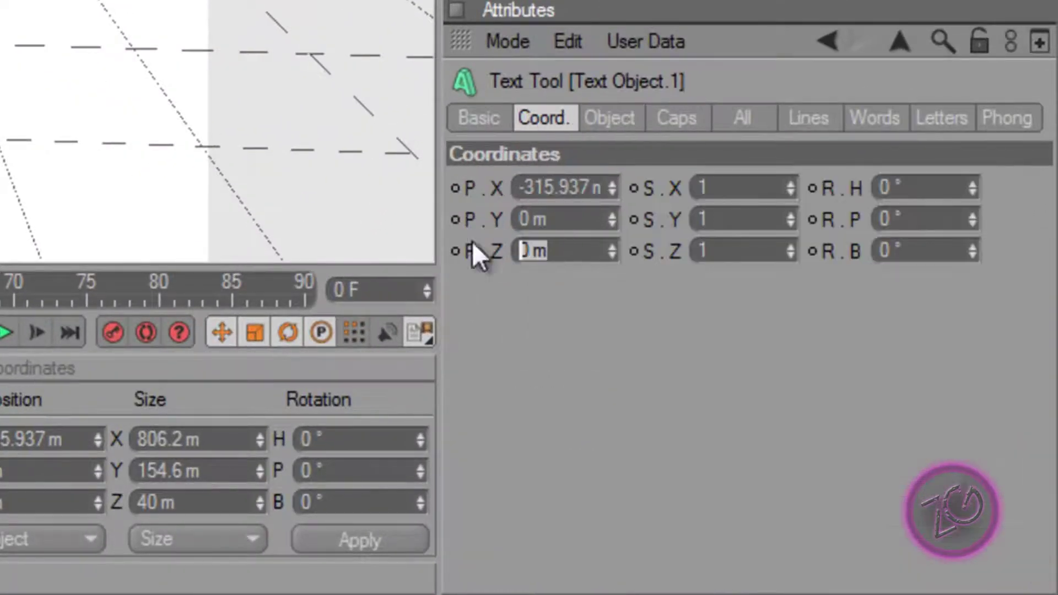
left_click(635, 120)
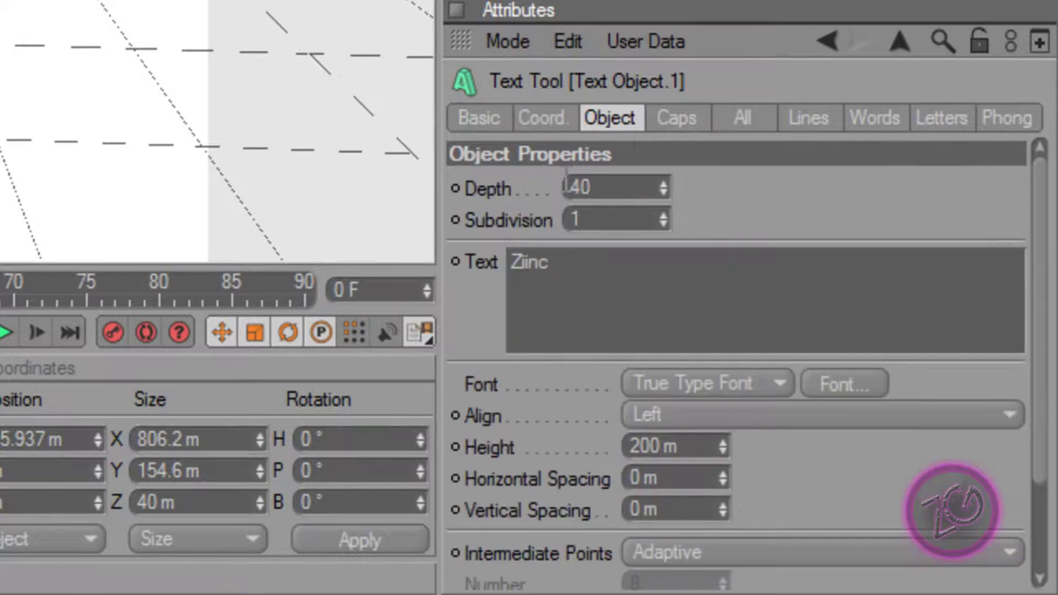
left_click(567, 118)
left_click(566, 250)
left_click_drag(551, 251, 518, 250)
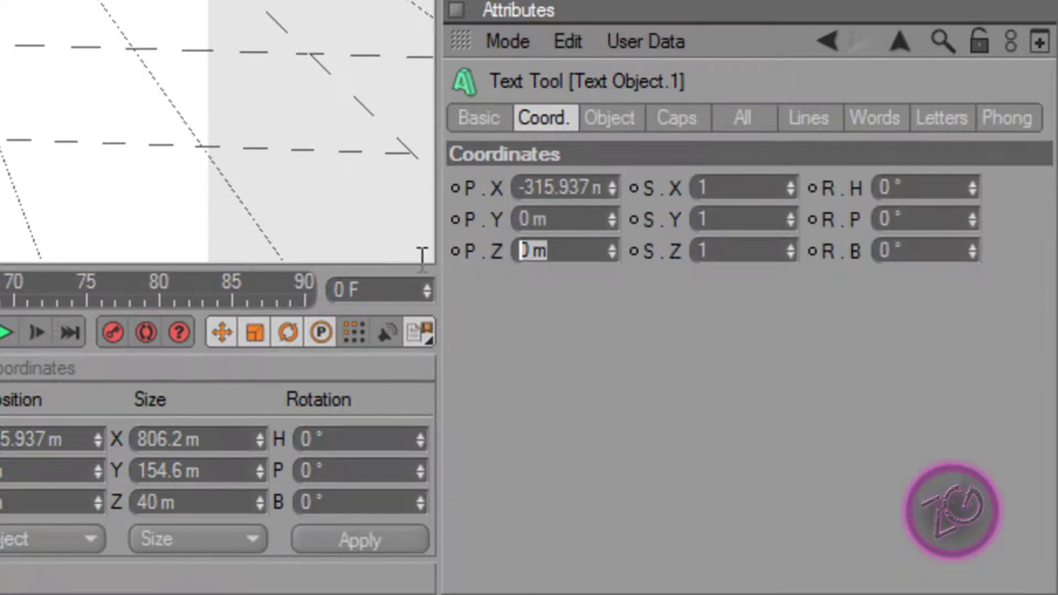
type("2")
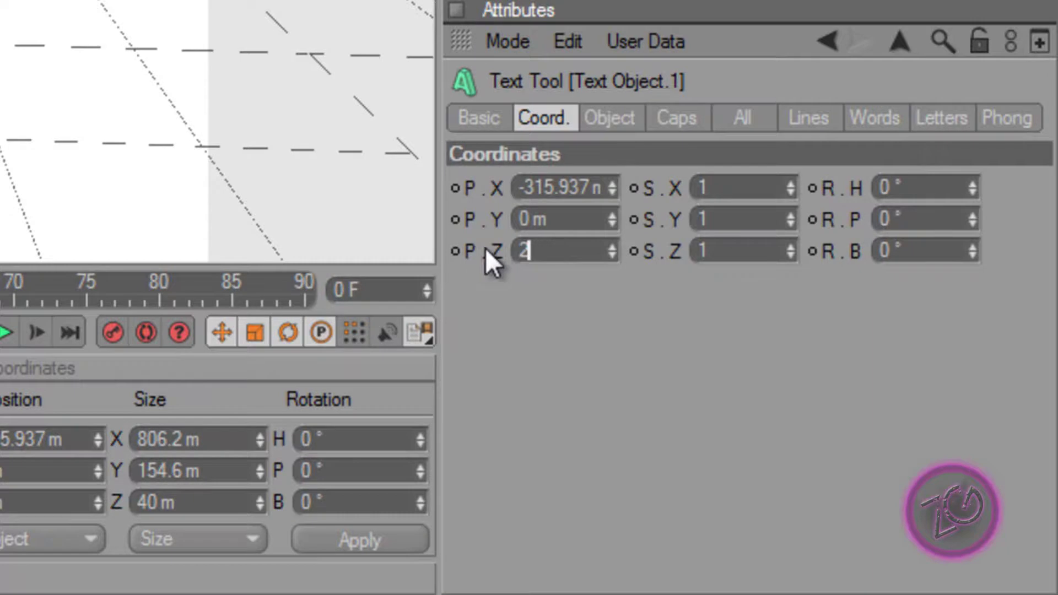
type("0")
key("Return")
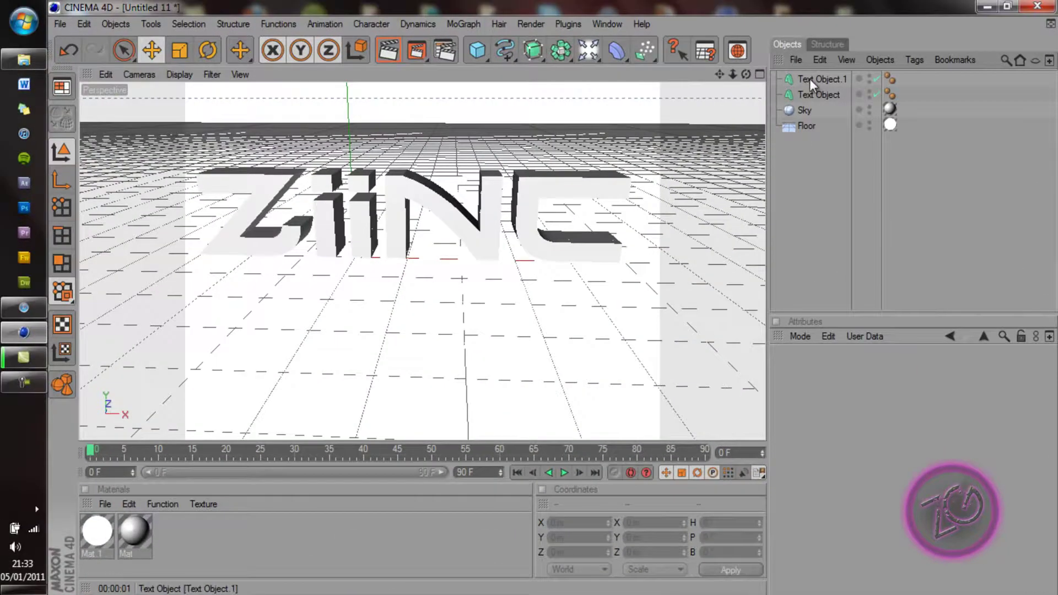
Set both the start and end caps of Text Object.1 to Fillet Cap.
left_click(808, 79)
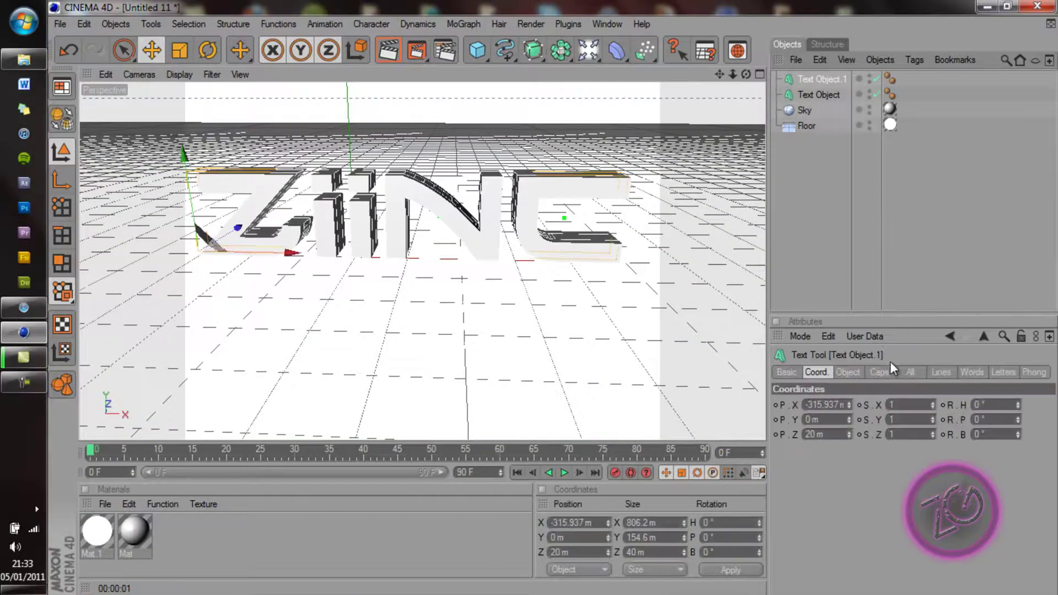
left_click(885, 369)
left_click(892, 405)
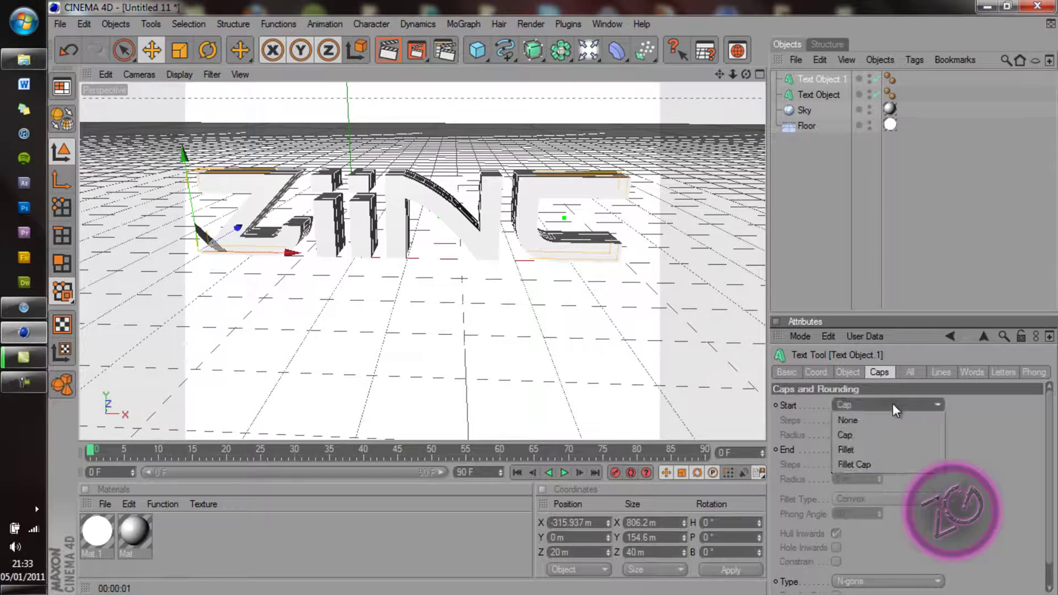
left_click(893, 463)
left_click(896, 449)
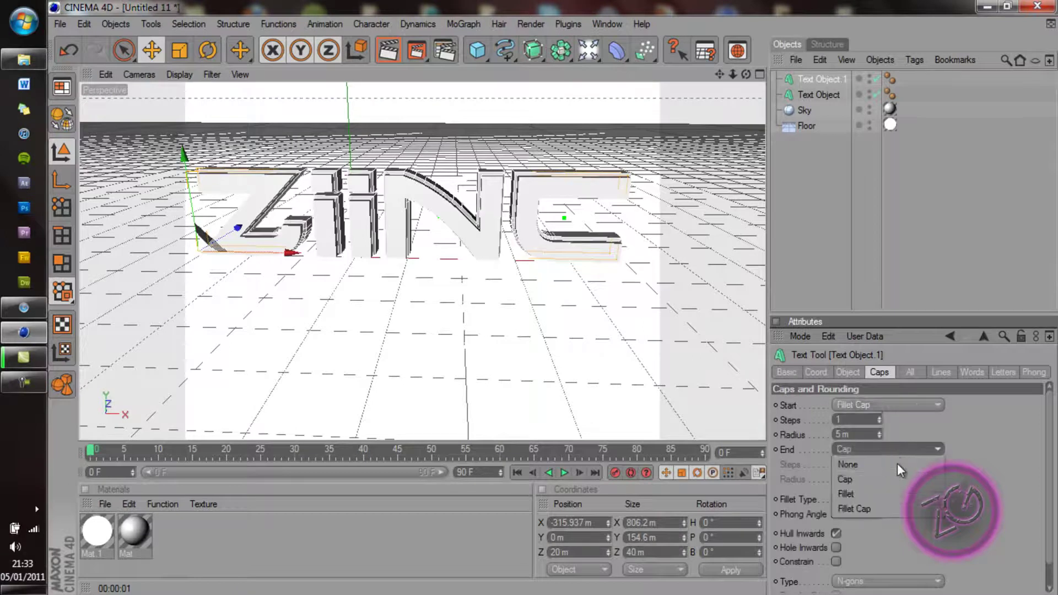
left_click(890, 506)
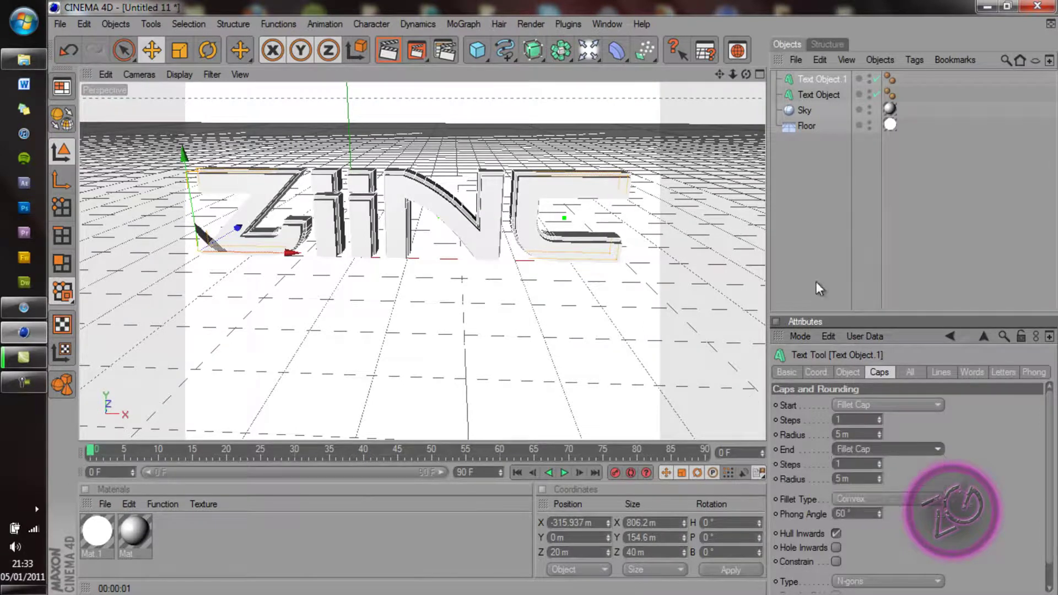
left_click(824, 253)
left_click(843, 78)
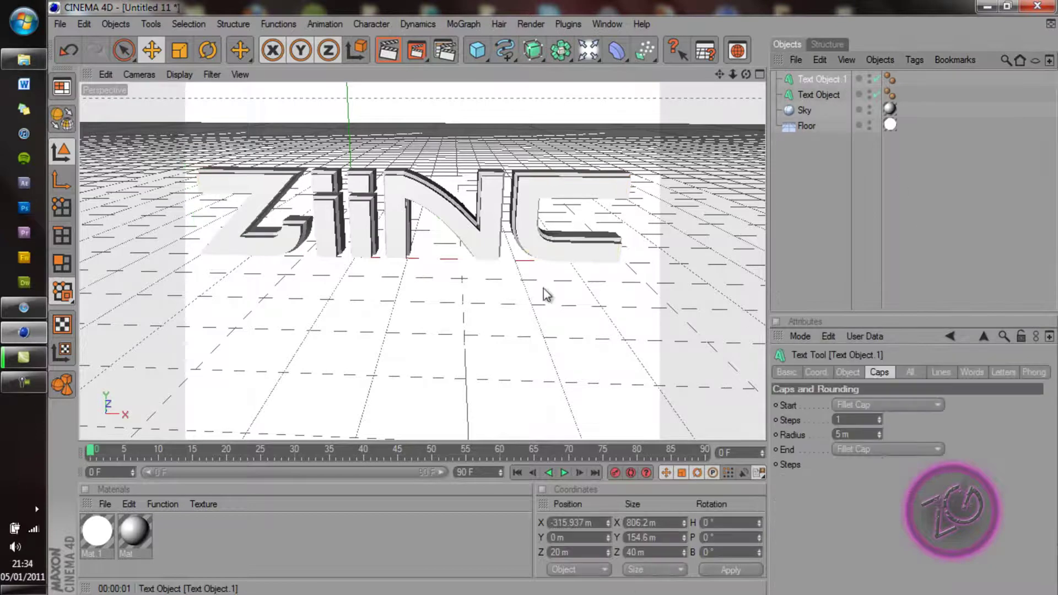
Create a new material and set its Luminance color to dark red (R 131, G 0, B 0).
left_click(105, 503)
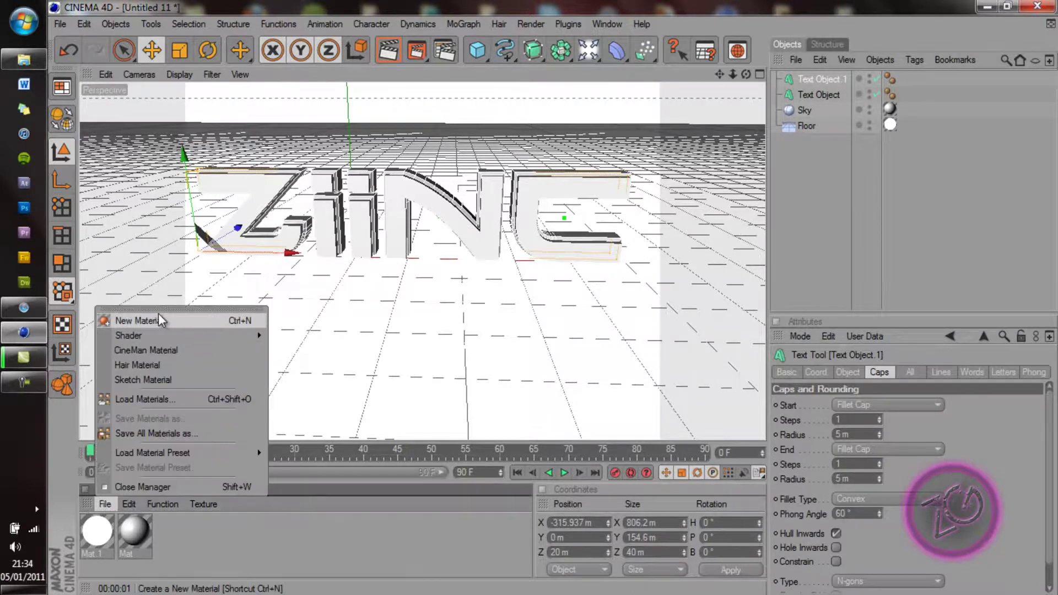
left_click(158, 313)
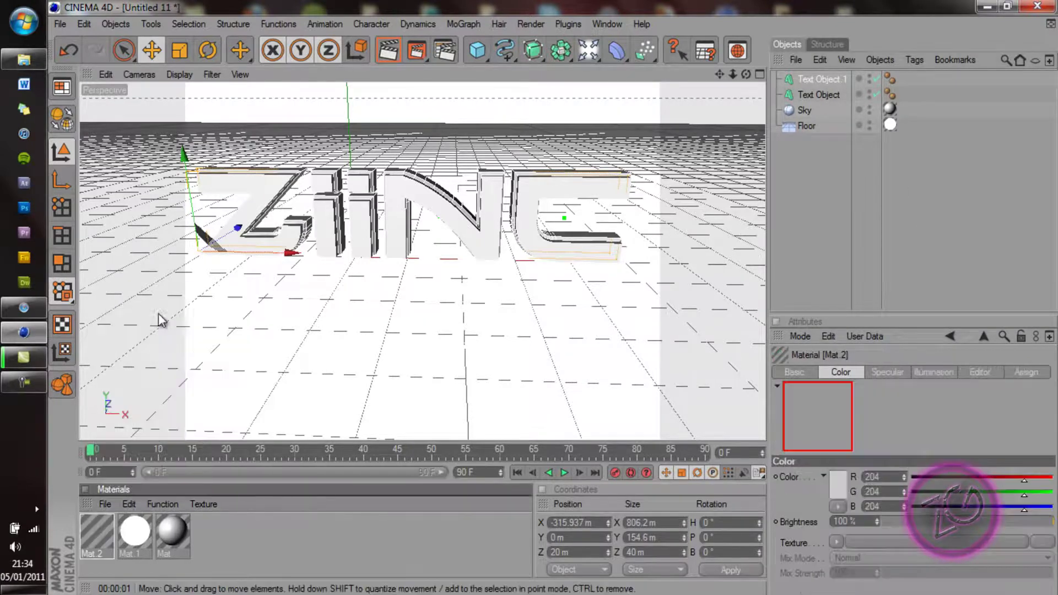
double_click(88, 527)
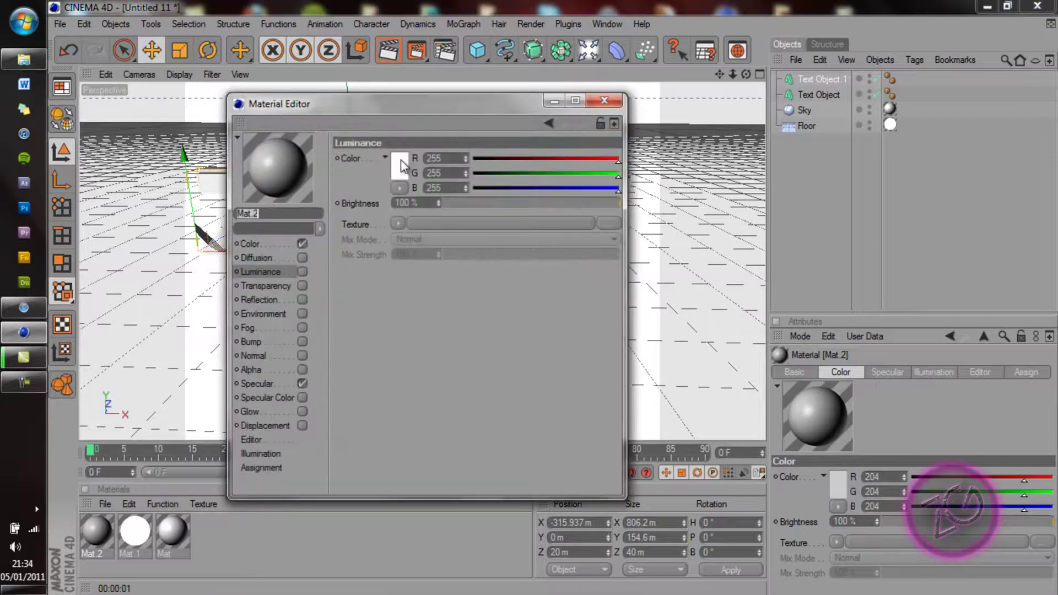
left_click(401, 160)
left_click_drag(391, 183, 411, 154)
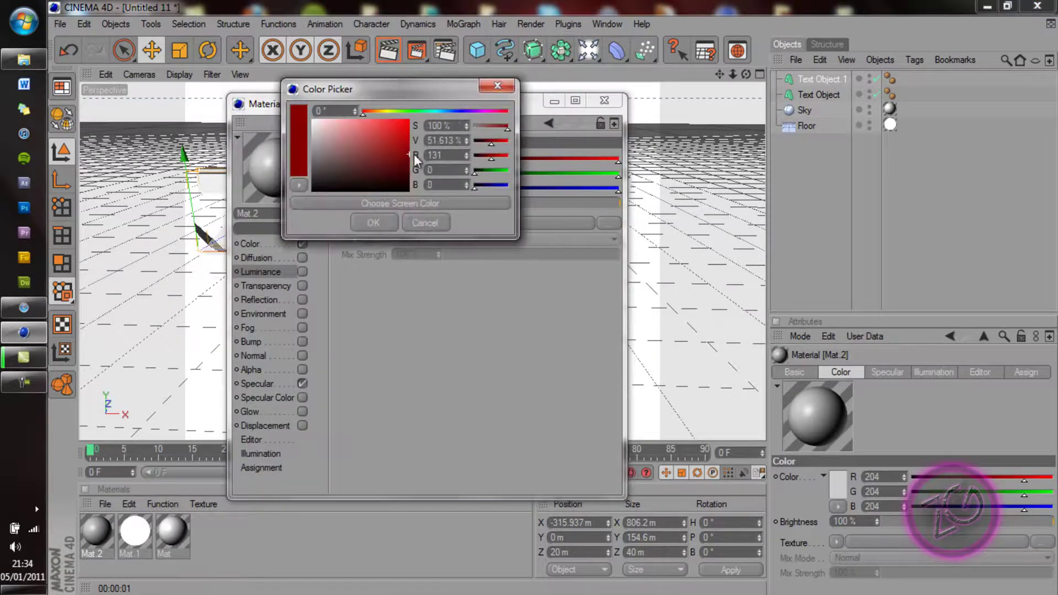
left_click(373, 222)
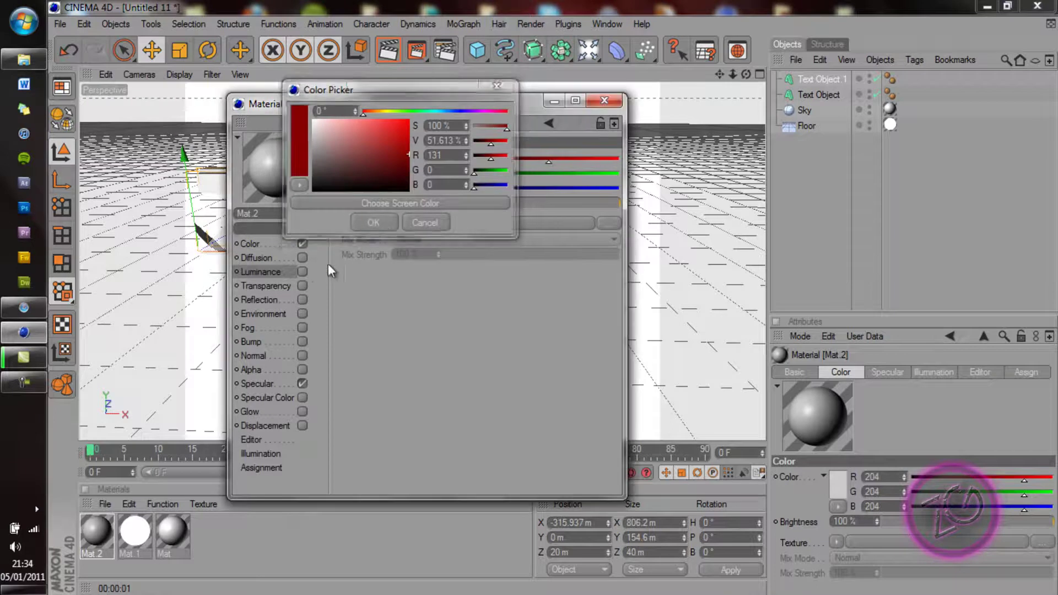
Enable Reflection on the new material at 10% brightness and set its Color channel to dark red (R 120, G 0, B 0).
left_click(304, 299)
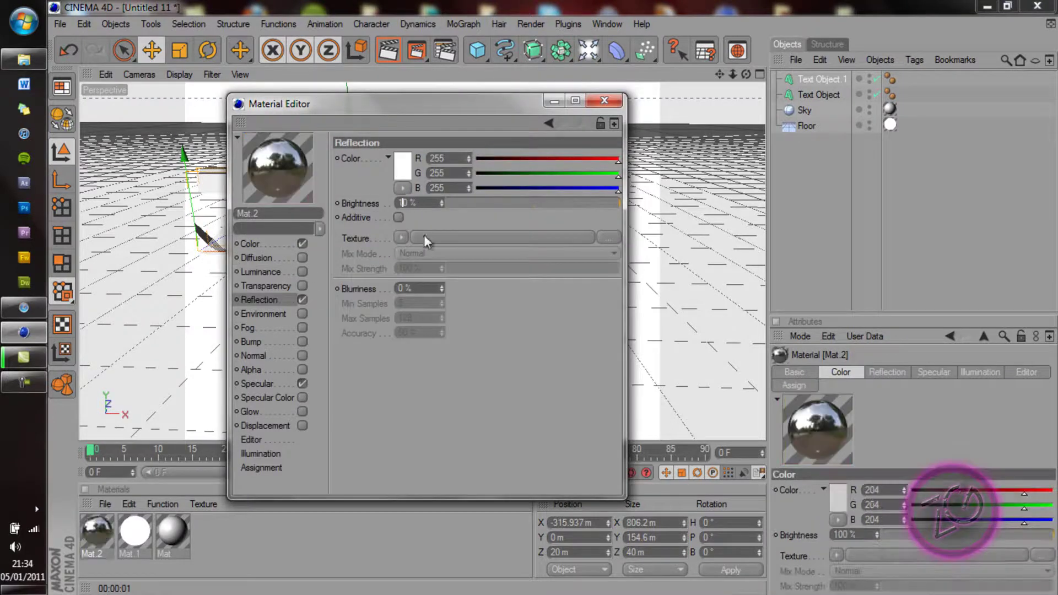
key("Return")
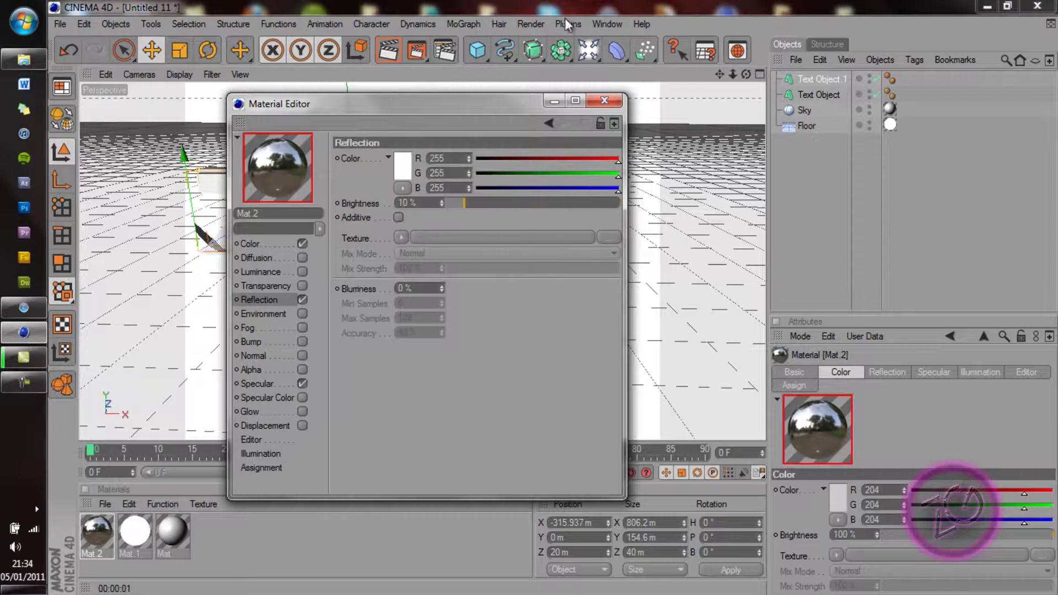
left_click(279, 243)
left_click(398, 174)
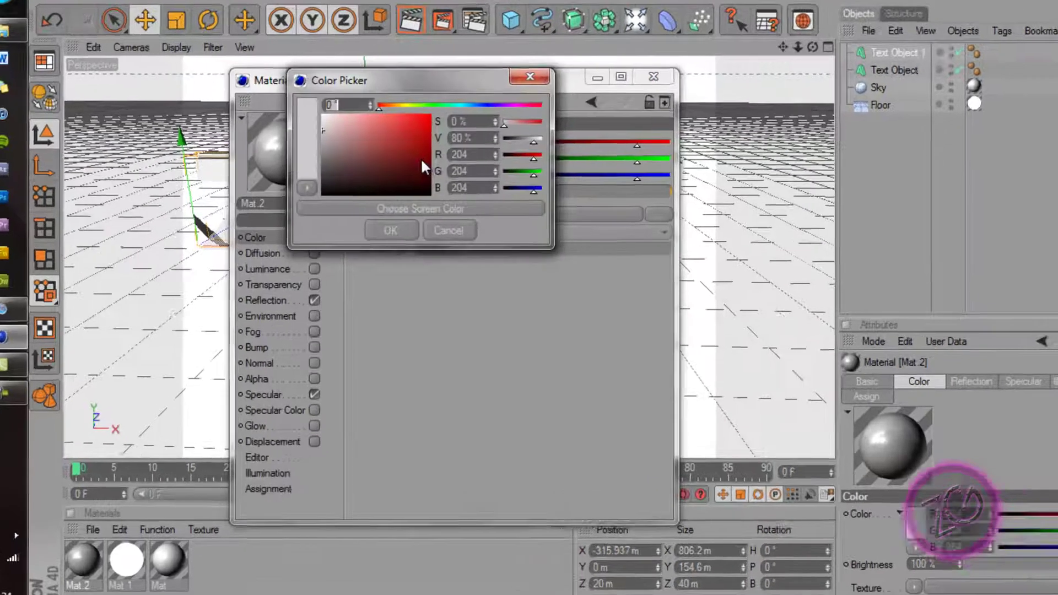
left_click(406, 171)
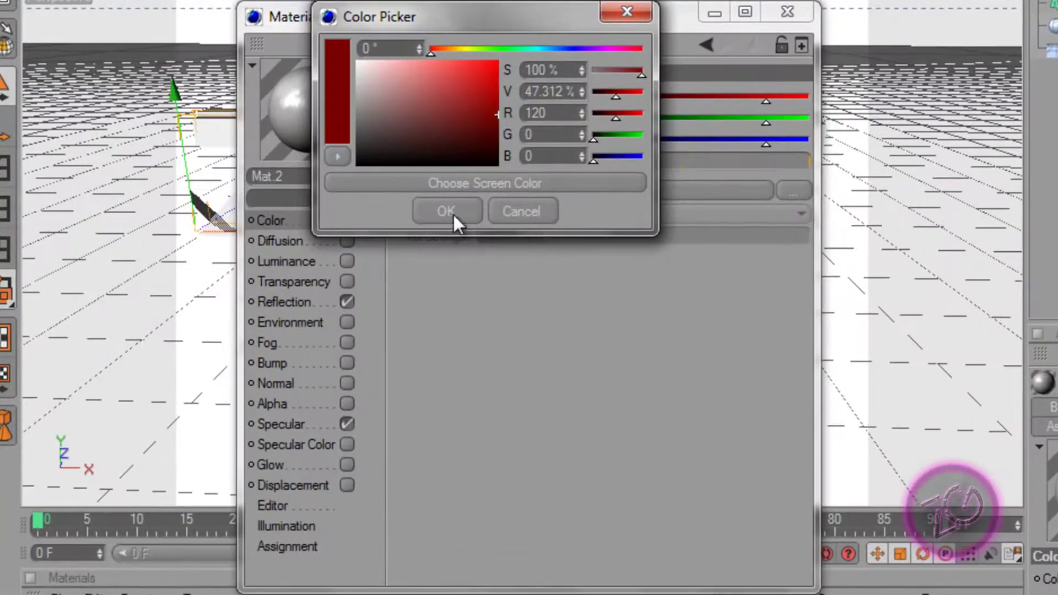
left_click(446, 212)
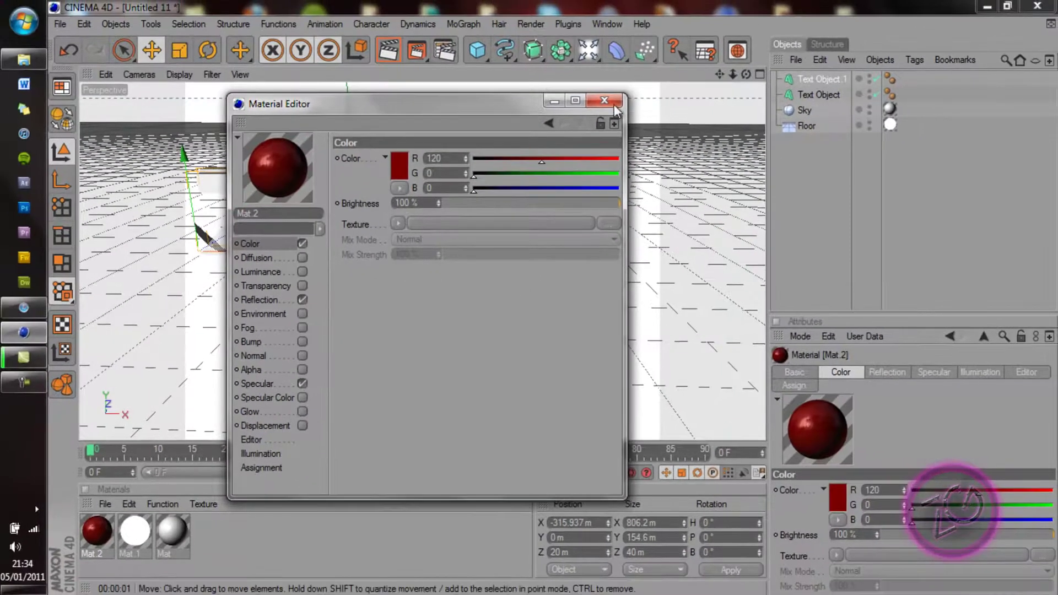
left_click(614, 104)
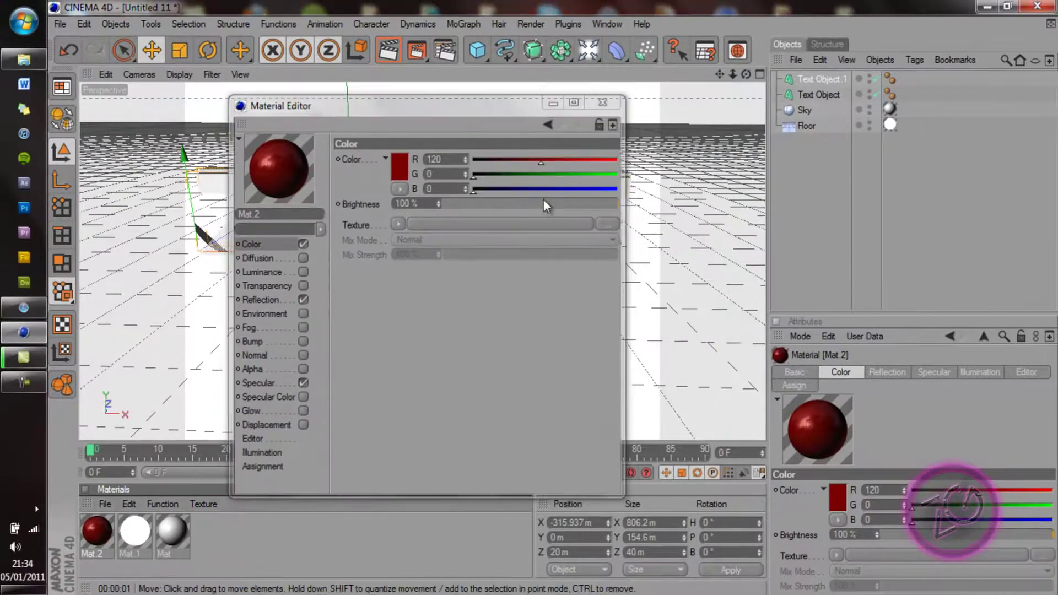
Apply the dark red material to Text Object.1 and clear the selection.
left_click_drag(639, 300, 860, 75)
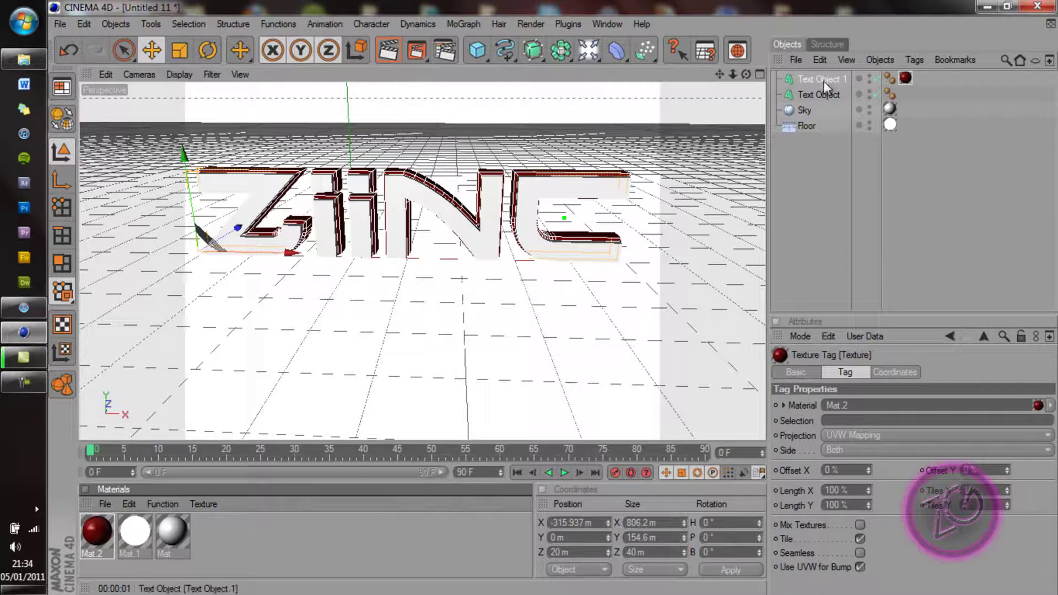
left_click(784, 140)
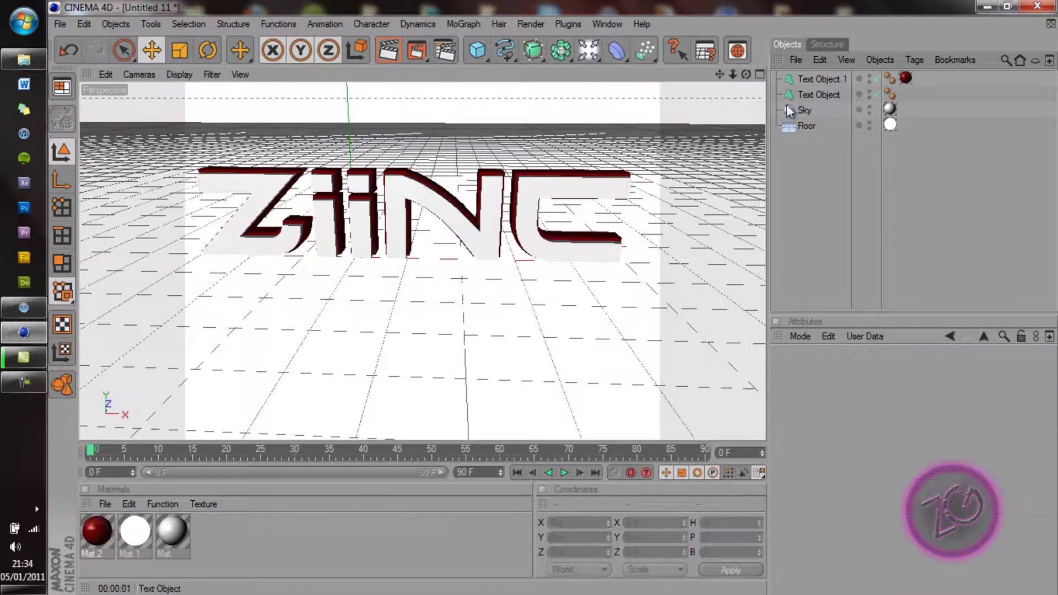
Group Text Object and Text Object.1 together under one null object.
left_click_drag(750, 79, 553, 300)
left_click_drag(553, 298, 553, 298, "alt")
left_click(826, 92)
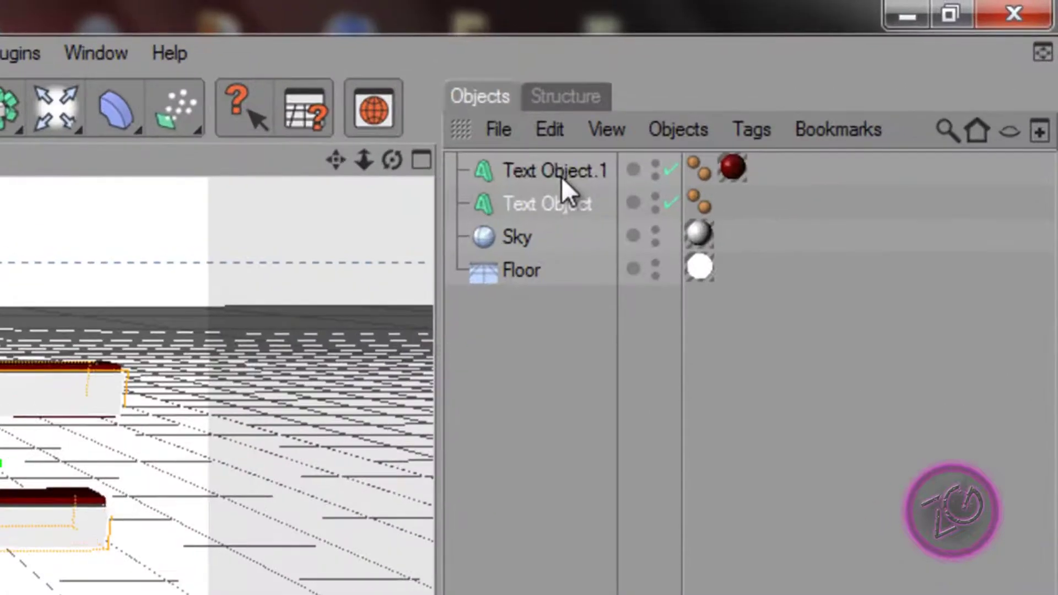
left_click(599, 162, "shift")
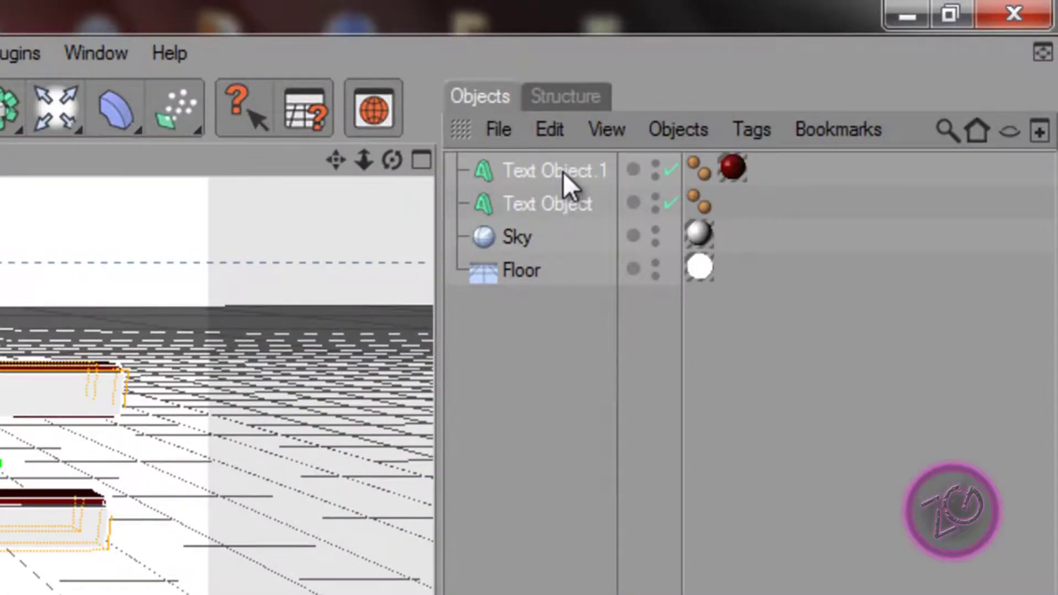
key("alt+g")
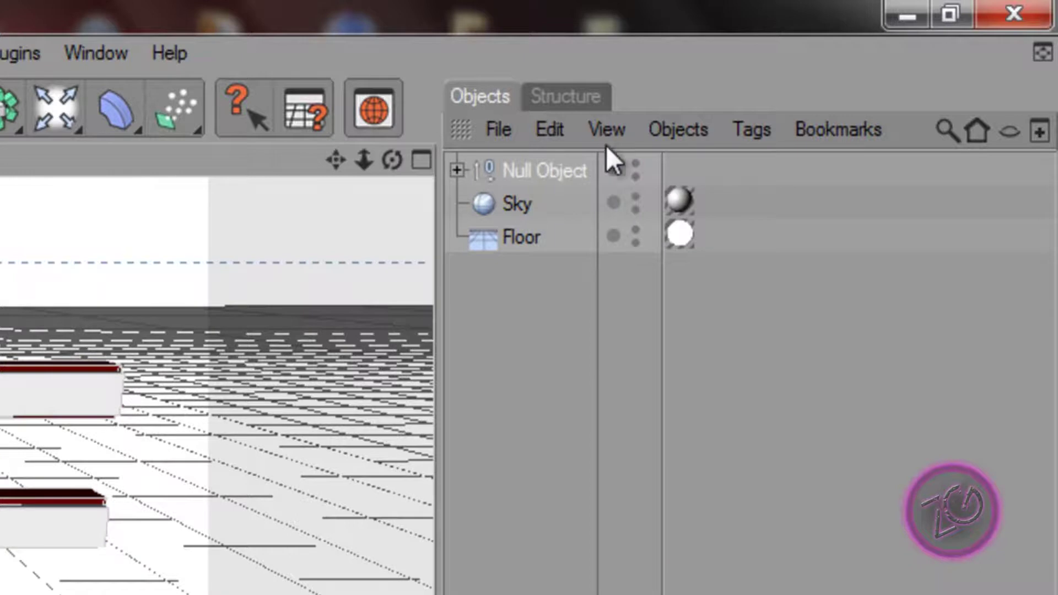
Rename the null object "Ziinc" and check which objects it contains.
double_click(553, 174)
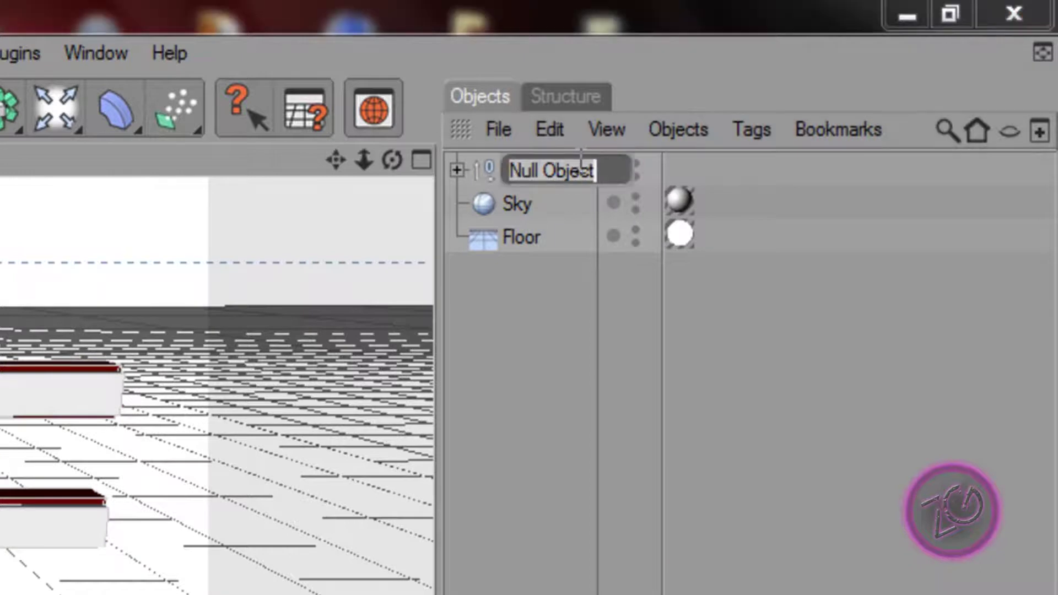
type("Zi")
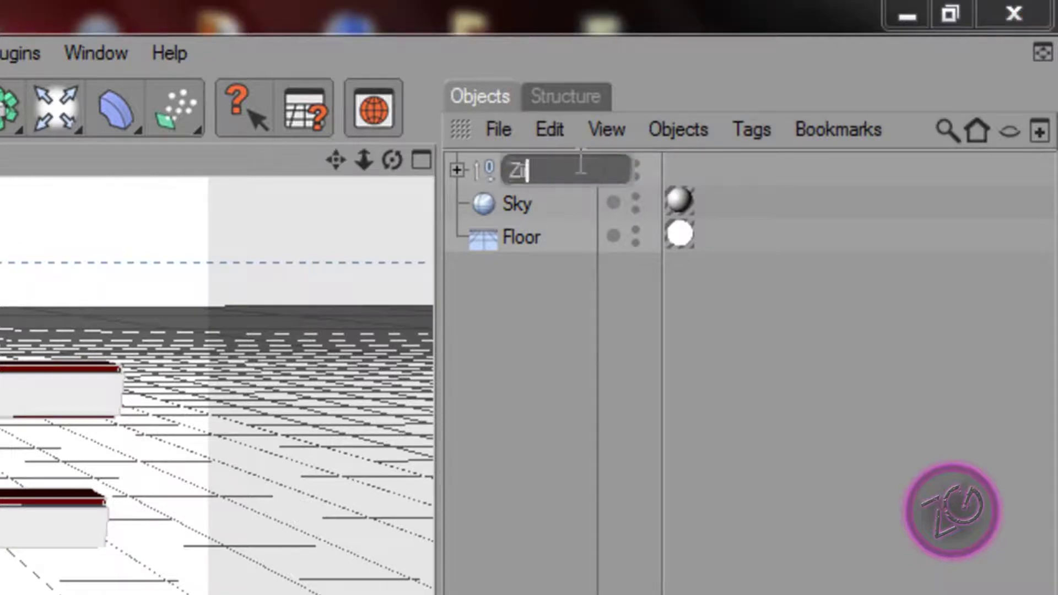
type("inc")
key("Return")
left_click(456, 170)
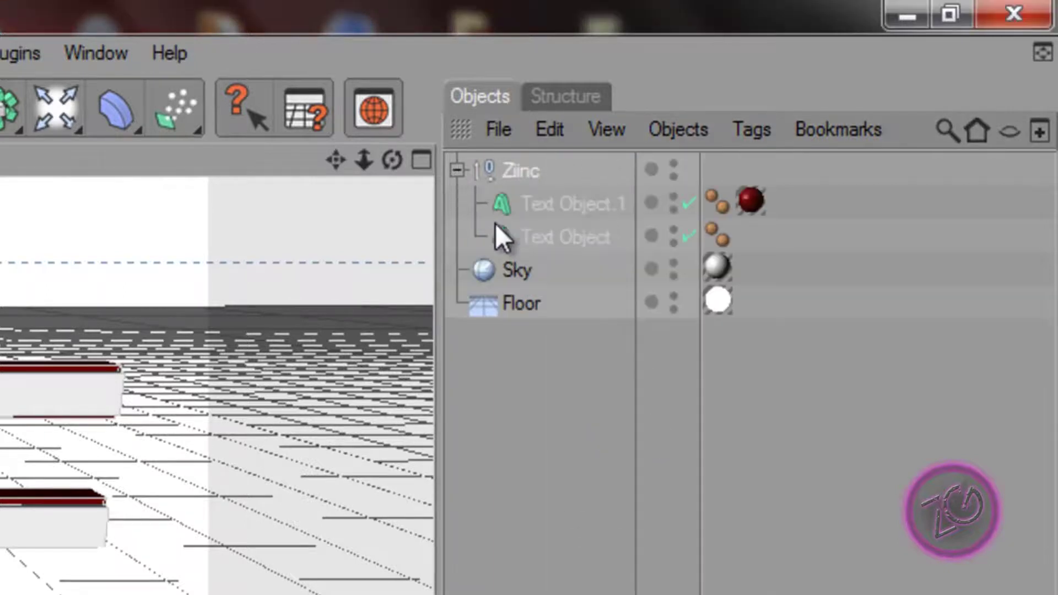
left_click(452, 171)
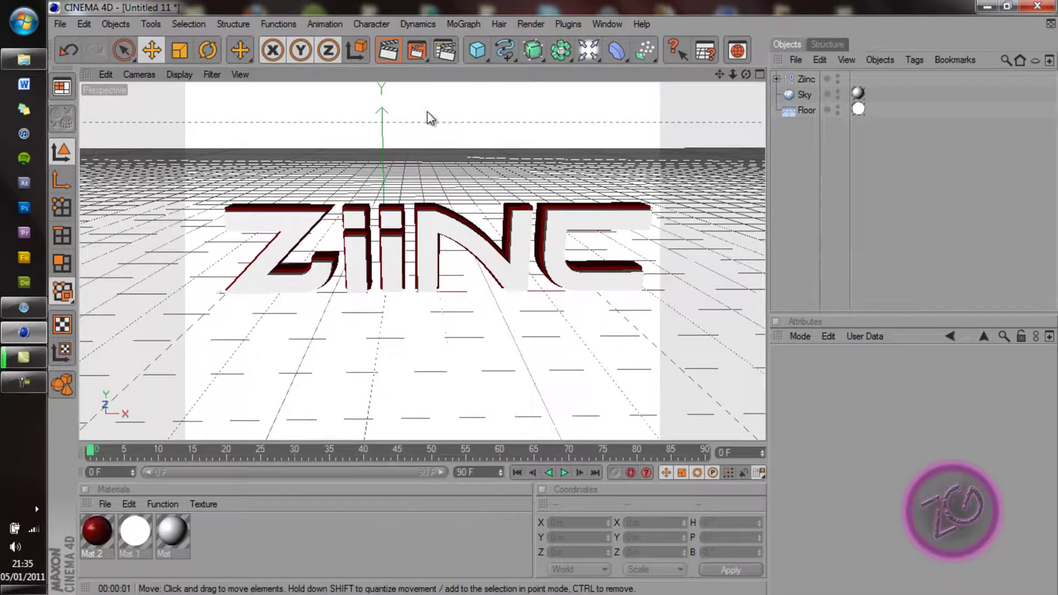
Select the Ziinc group.
left_click(805, 78)
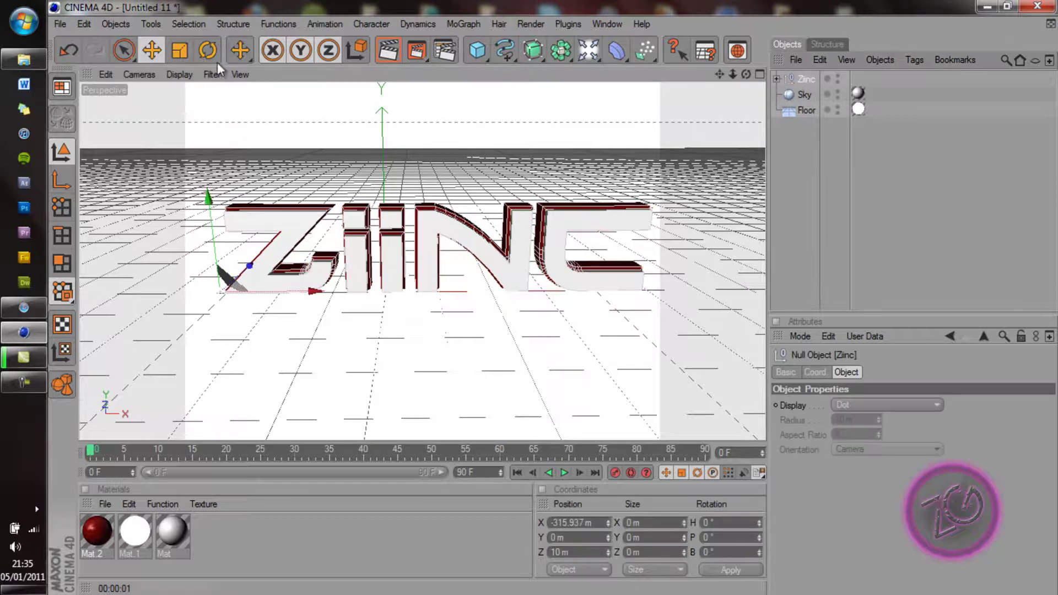